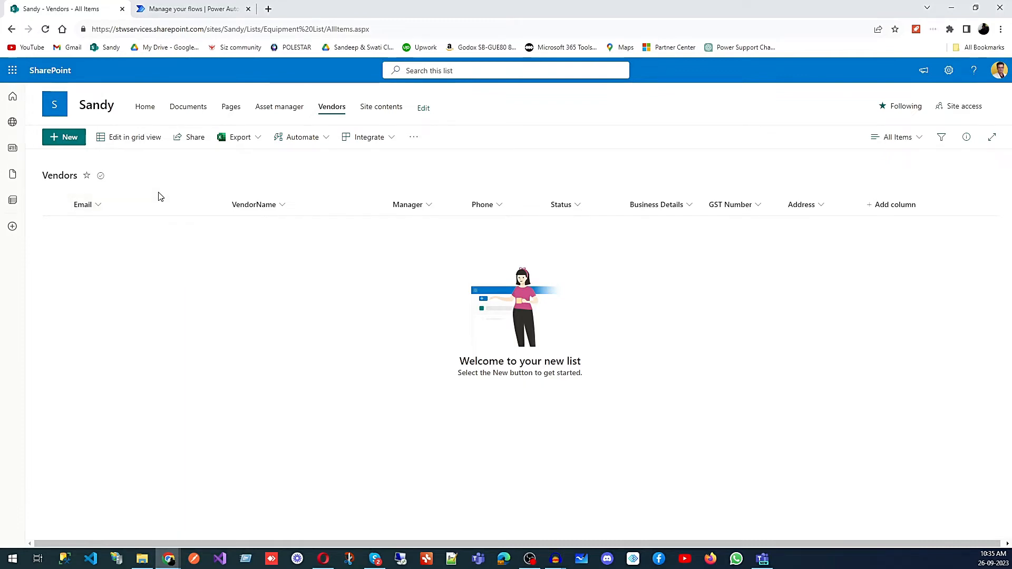
Step: Add a new Vendors list item with the vendor's e-mail and a manager picked from the directory, and save it
click(65, 139)
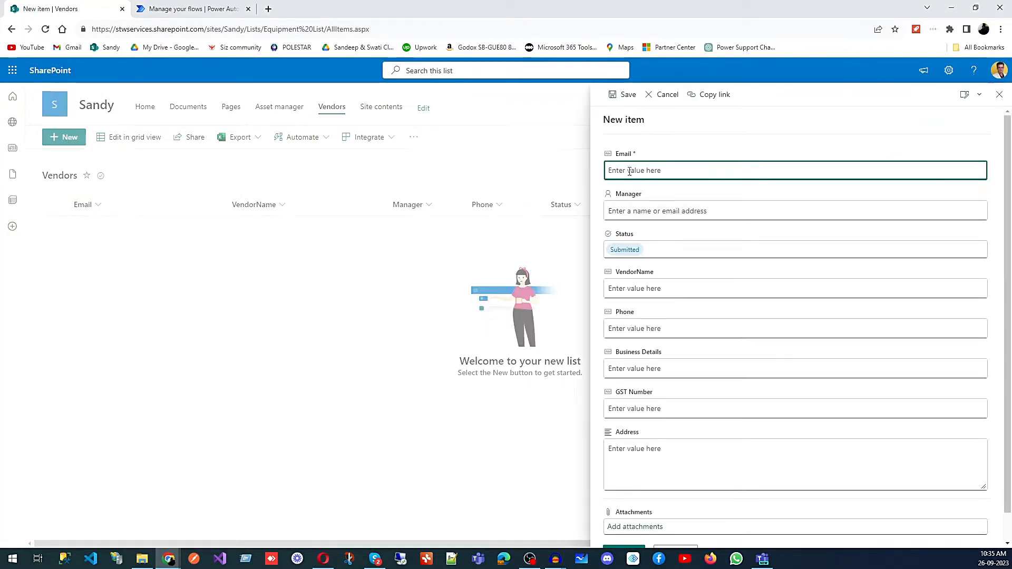
key(ctrl+v)
click(629, 213)
text(san)
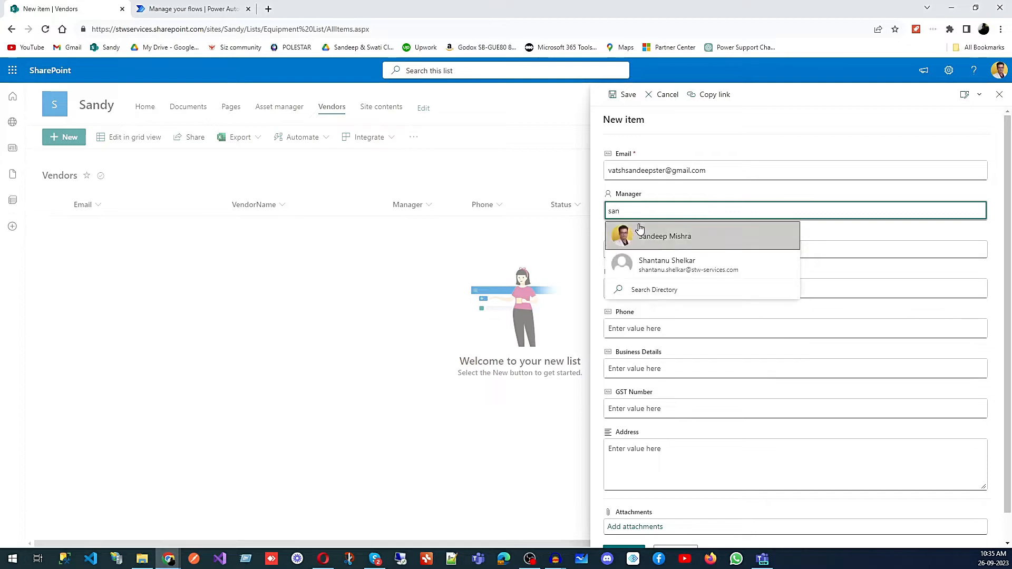
click(641, 234)
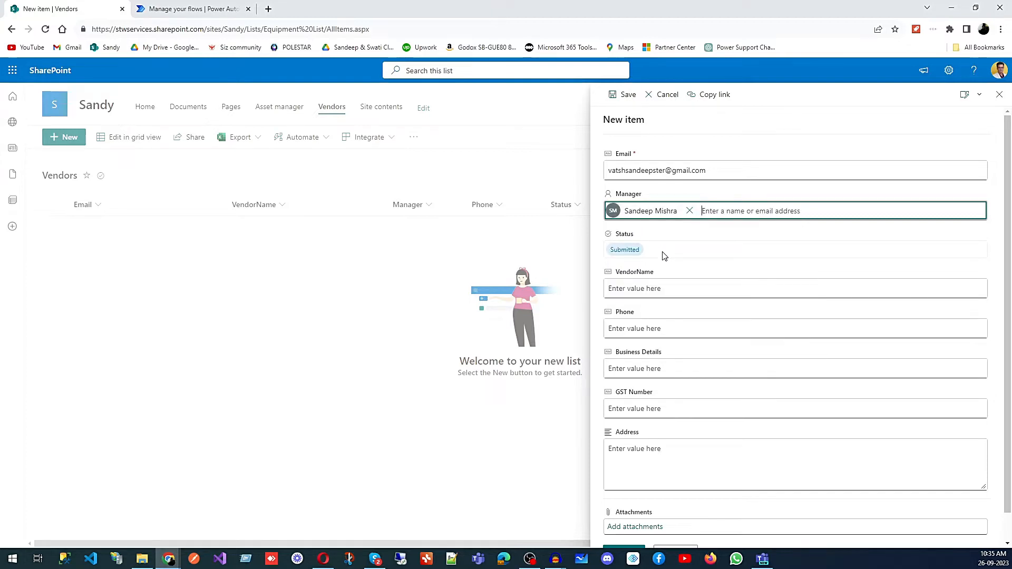
click(632, 290)
scroll(655, 414, down, 1)
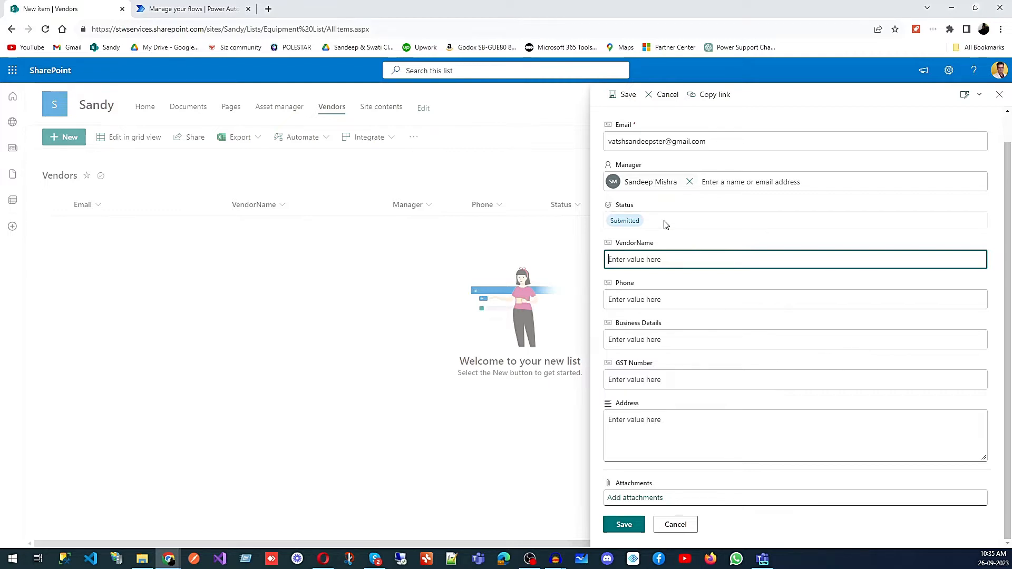
click(625, 525)
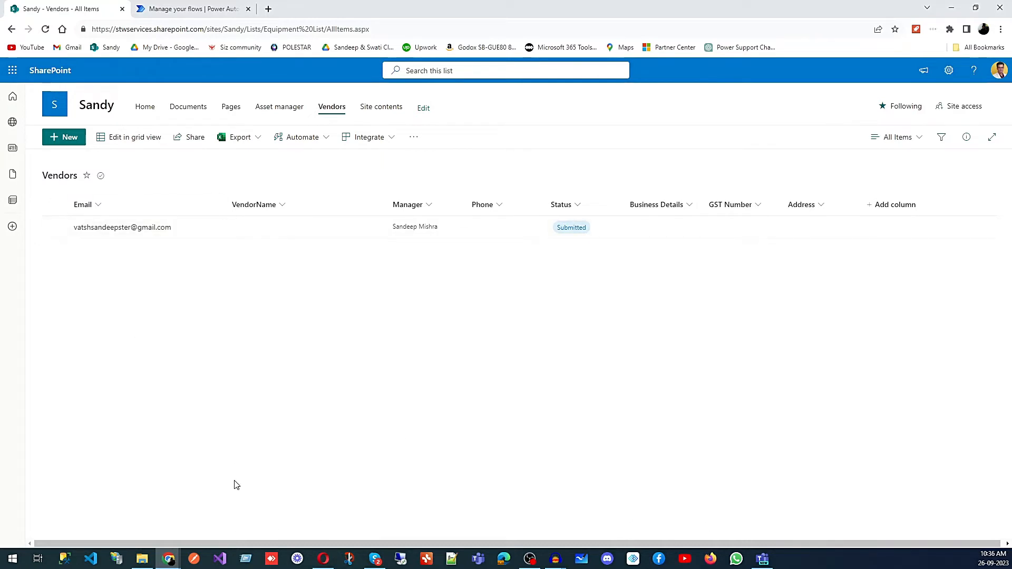
Step: Switch to Gmail and delete the 'Approval Request for vendor is approved' message from the inbox
mouse_move(171, 562)
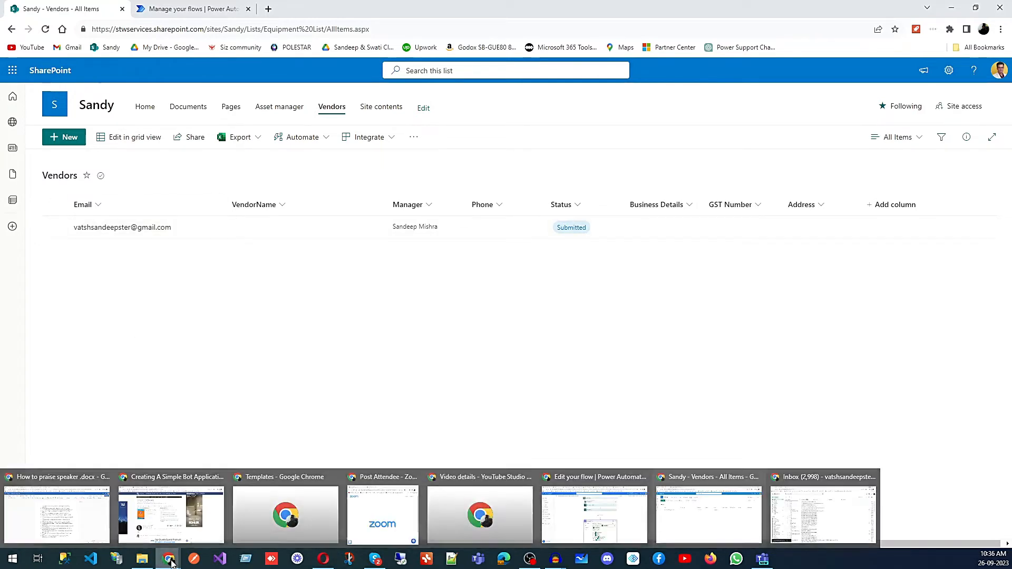
click(827, 508)
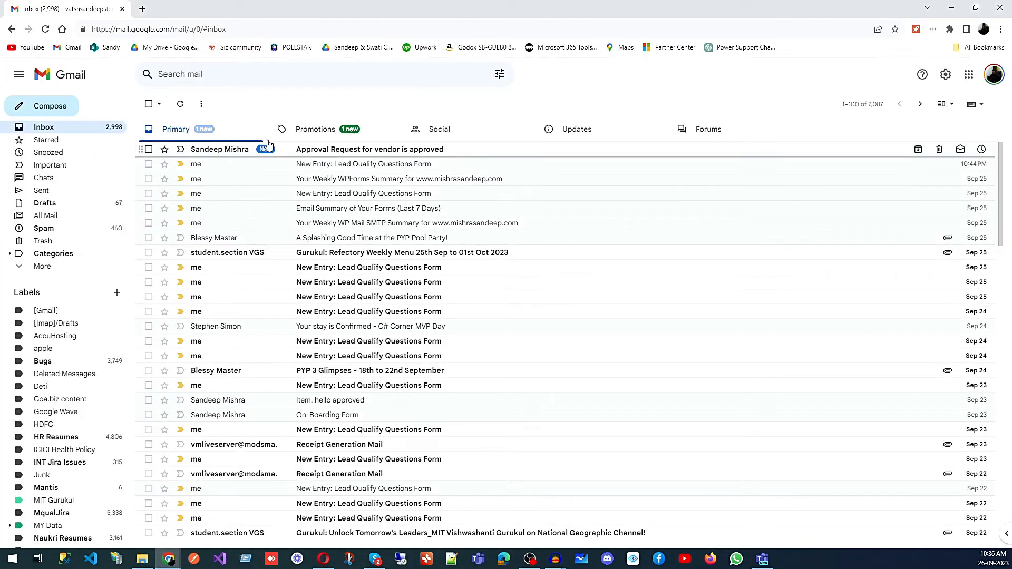
click(352, 132)
click(213, 134)
click(51, 29)
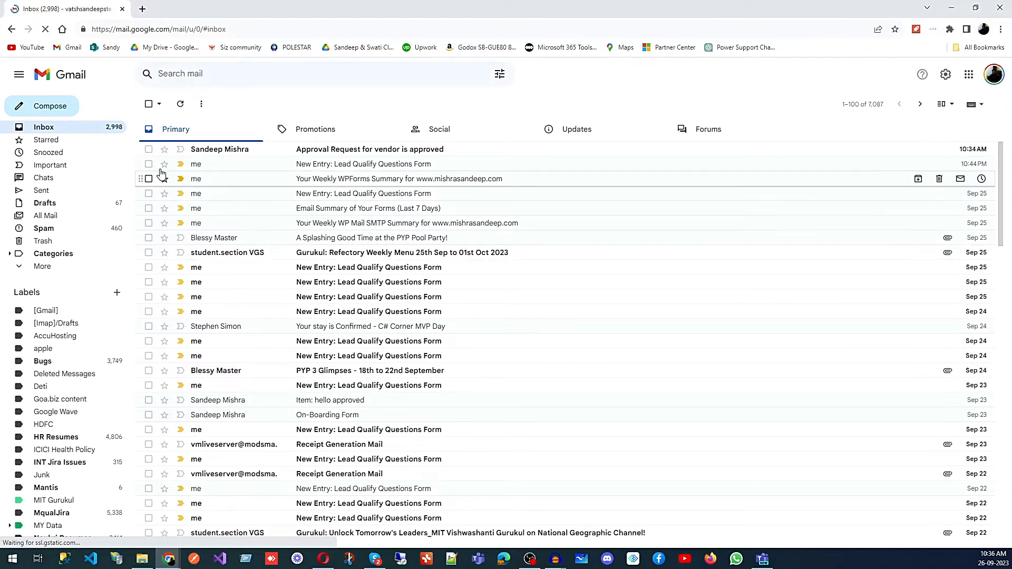
click(149, 150)
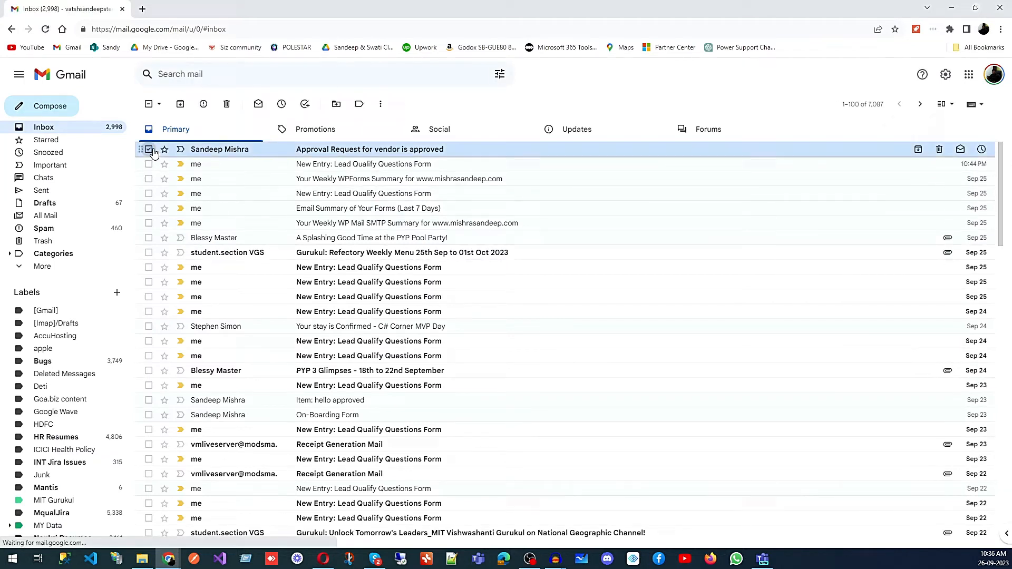
click(226, 104)
click(46, 29)
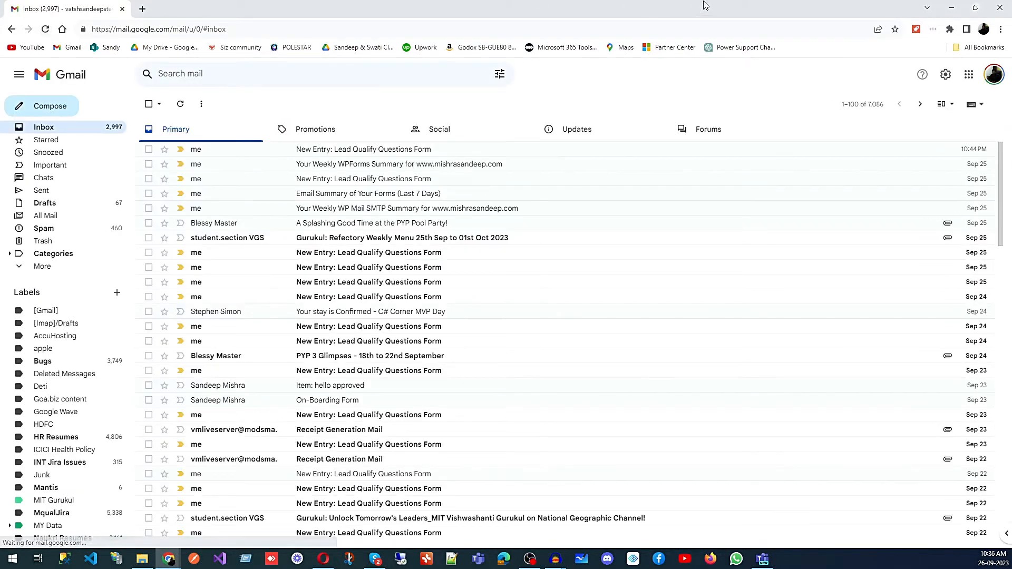
click(953, 9)
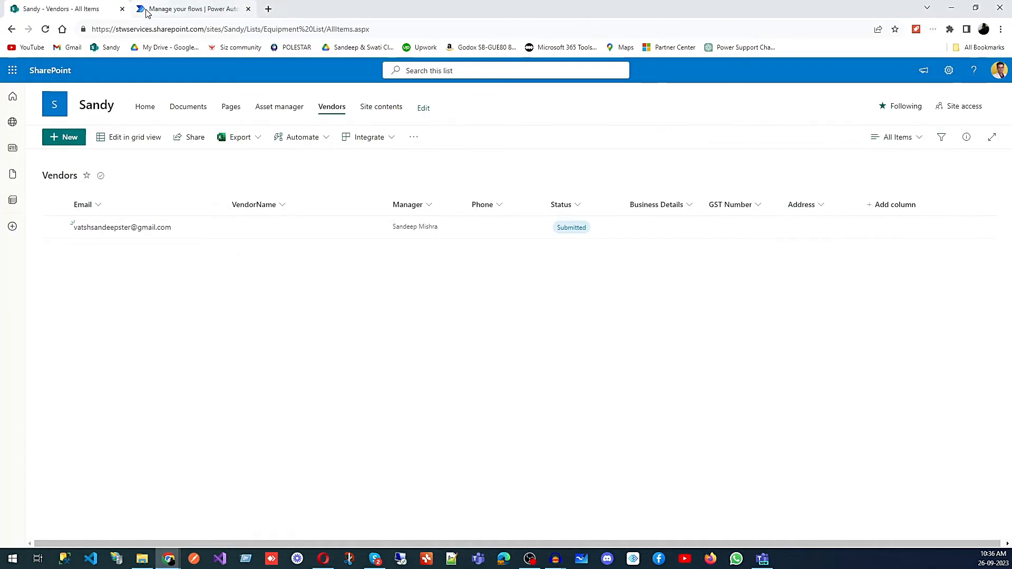
Step: Refresh the onboarding flow's run history and review all of its runs
click(169, 9)
click(656, 354)
click(656, 353)
click(656, 354)
click(656, 354)
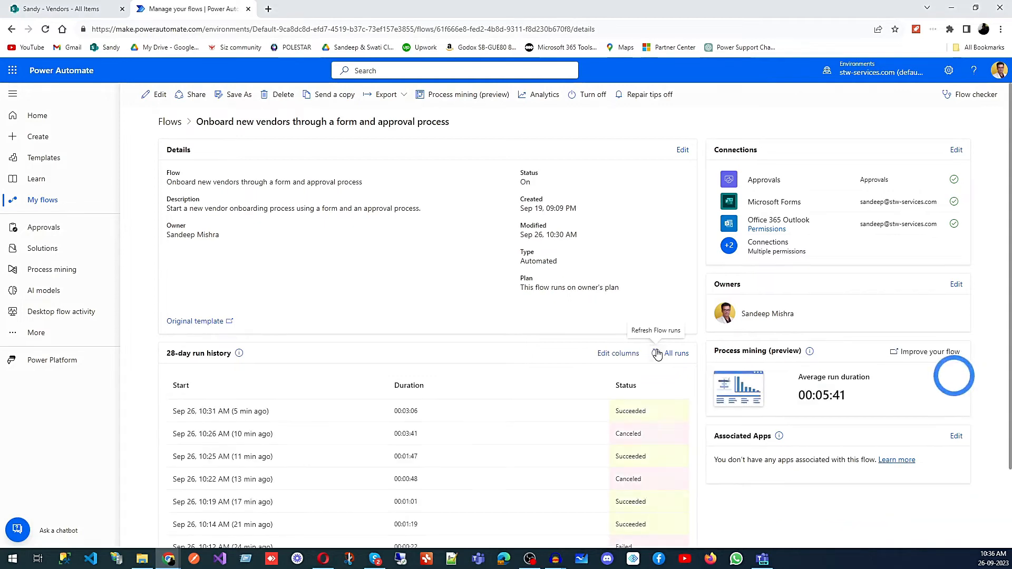
click(656, 354)
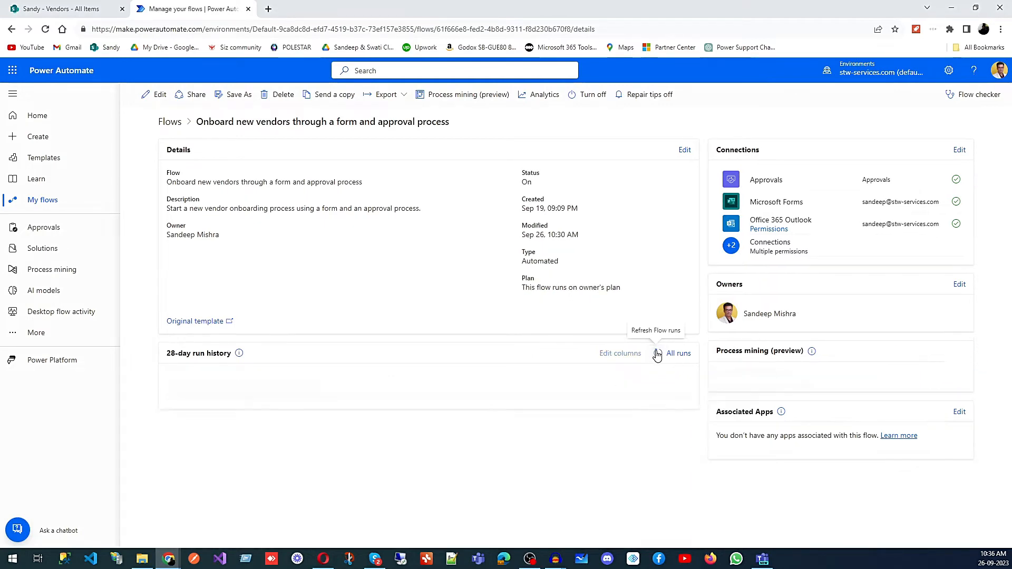
click(679, 354)
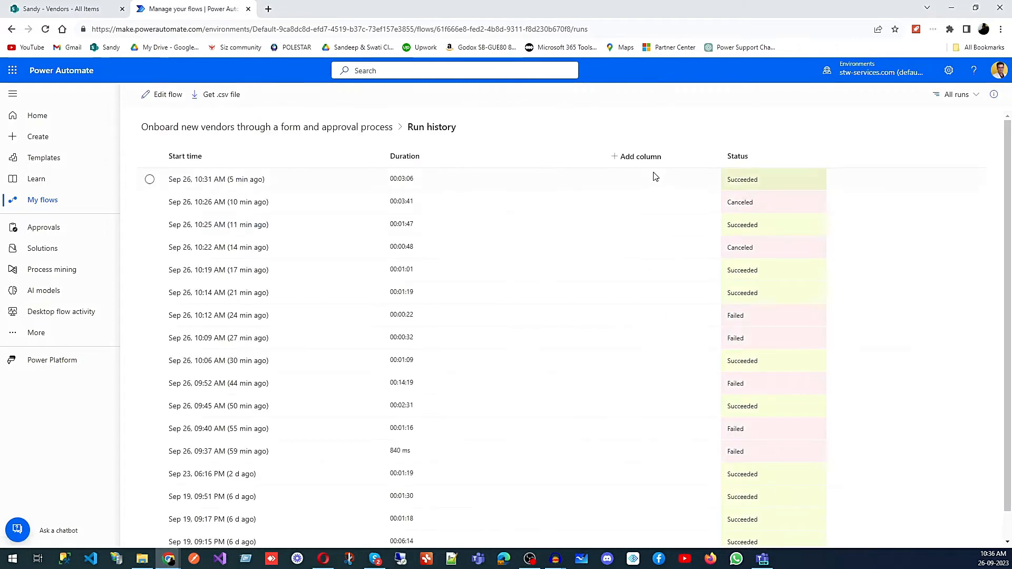
click(214, 135)
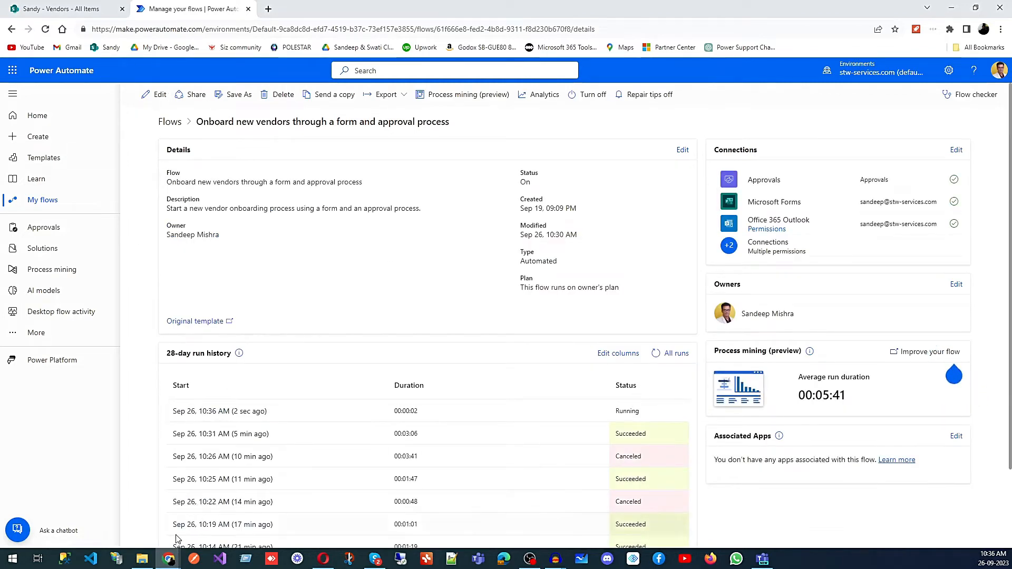
Step: Open the new On-Boarding Form e-mail in Gmail and follow its form link
mouse_move(168, 557)
click(790, 533)
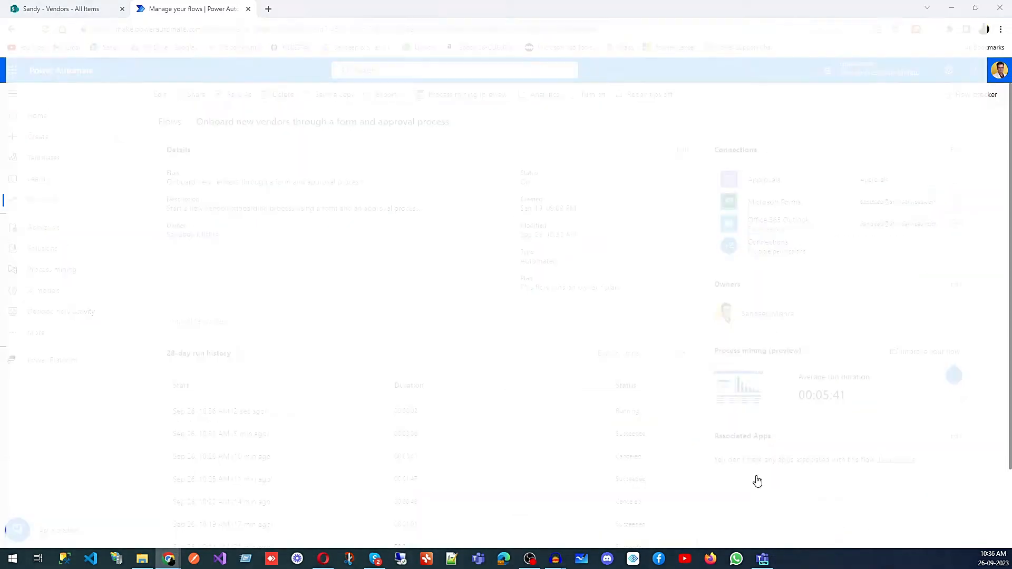
click(332, 154)
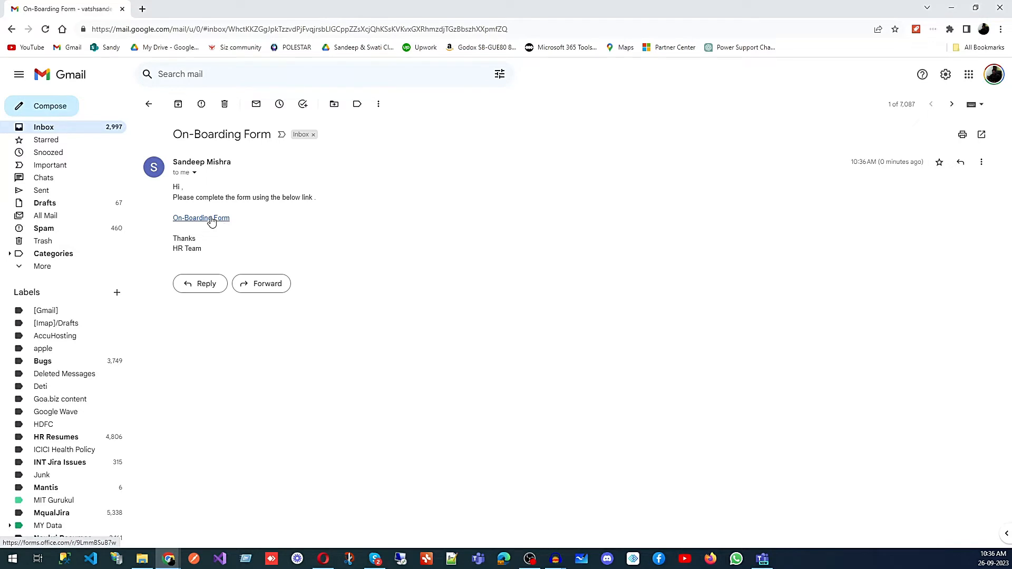
click(213, 219)
click(79, 9)
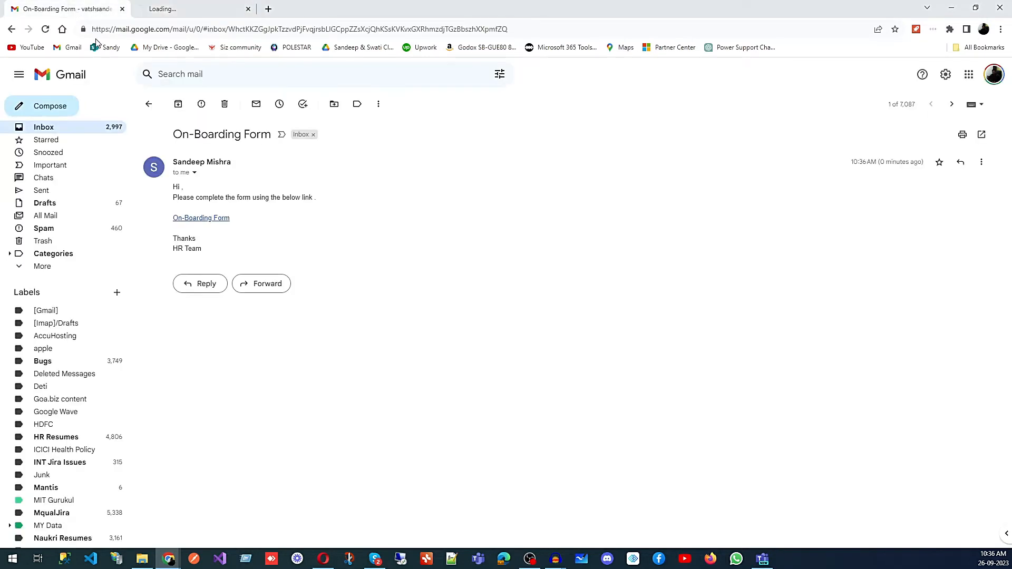
click(205, 14)
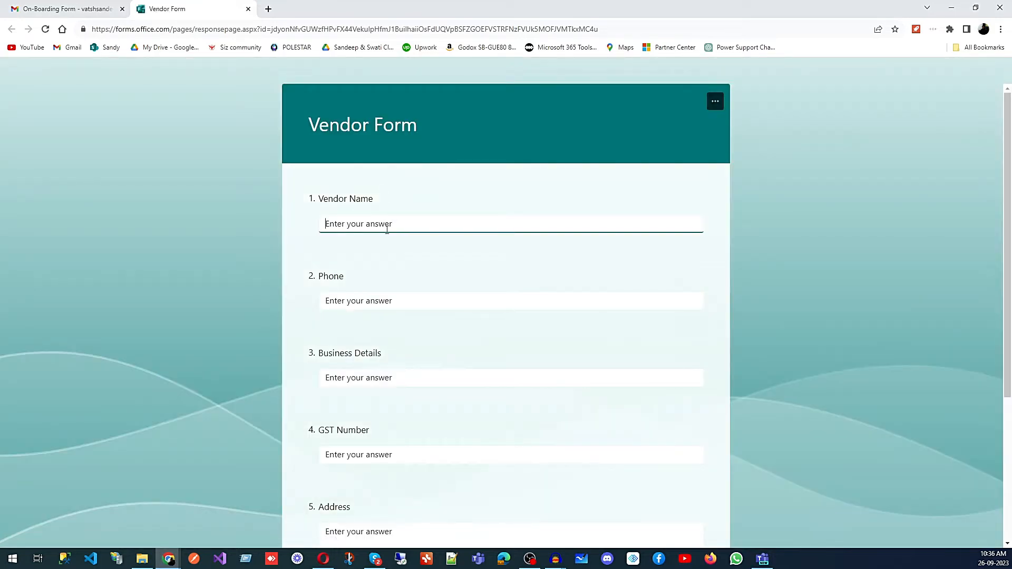
Step: Fill in the vendor's name and phone number on the Vendor Form
text(Sandeep Vendor)
click(384, 294)
text(222222222)
click(360, 379)
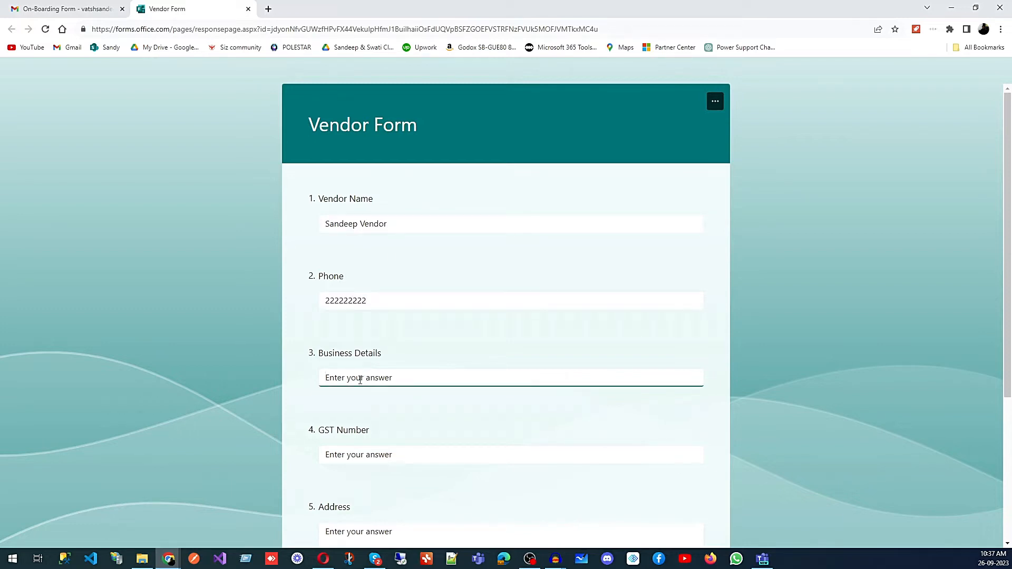
Step: Enter STW Vendors as business details, the GST number and the address, and submit the form
text(STW Vendors)
click(365, 457)
text(3232323232)
scroll(394, 447, down, 4)
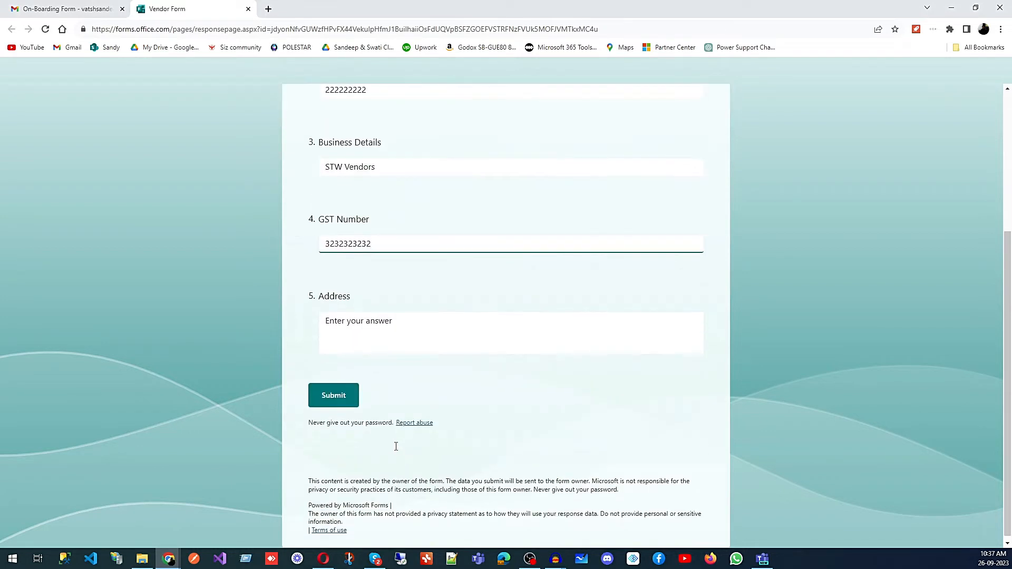
click(369, 333)
text(Demo Address)
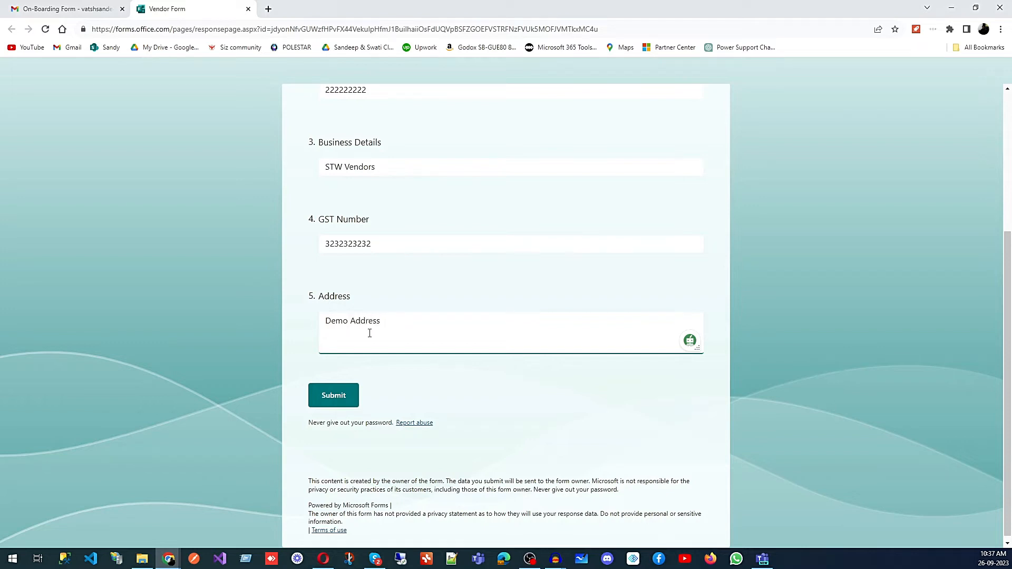
click(333, 395)
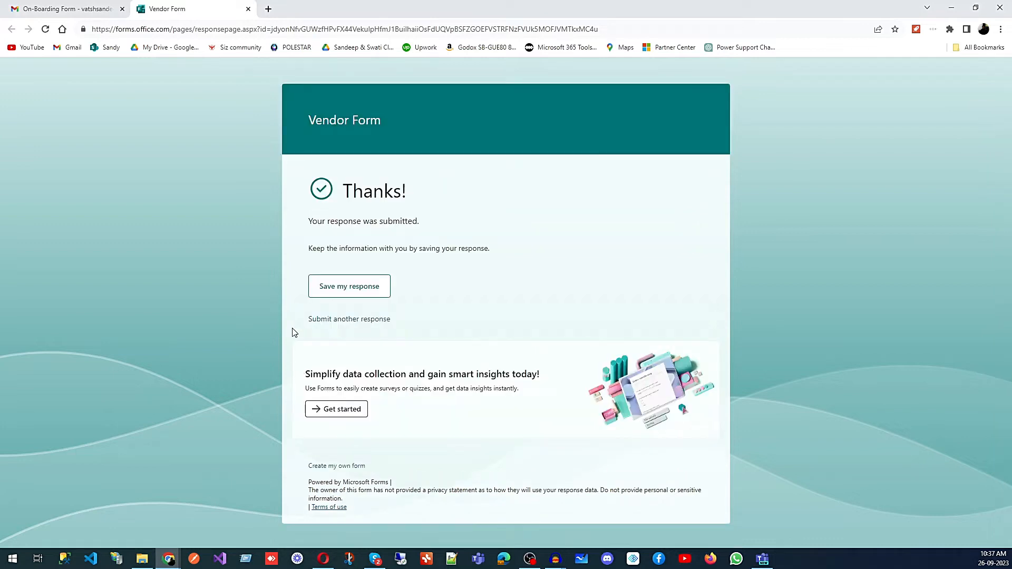
Step: Return to the Vendors list and refresh it to check the vendor item's details
click(953, 9)
click(50, 9)
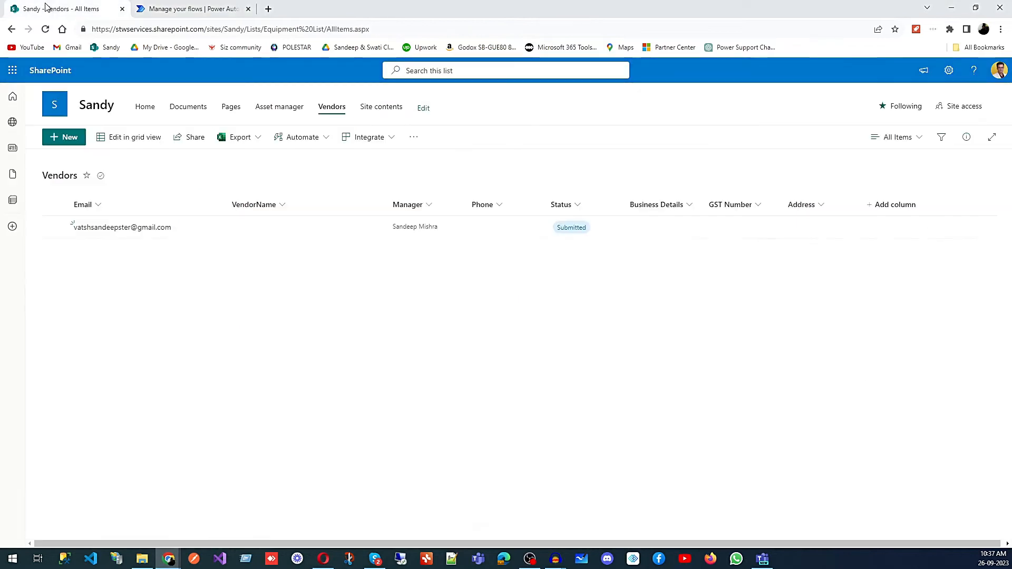
click(47, 29)
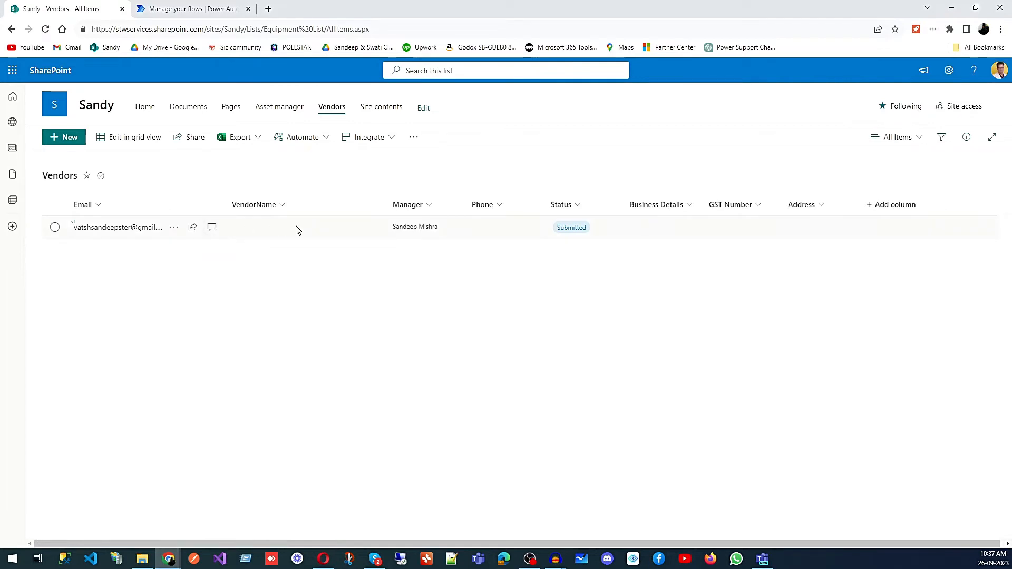
click(46, 29)
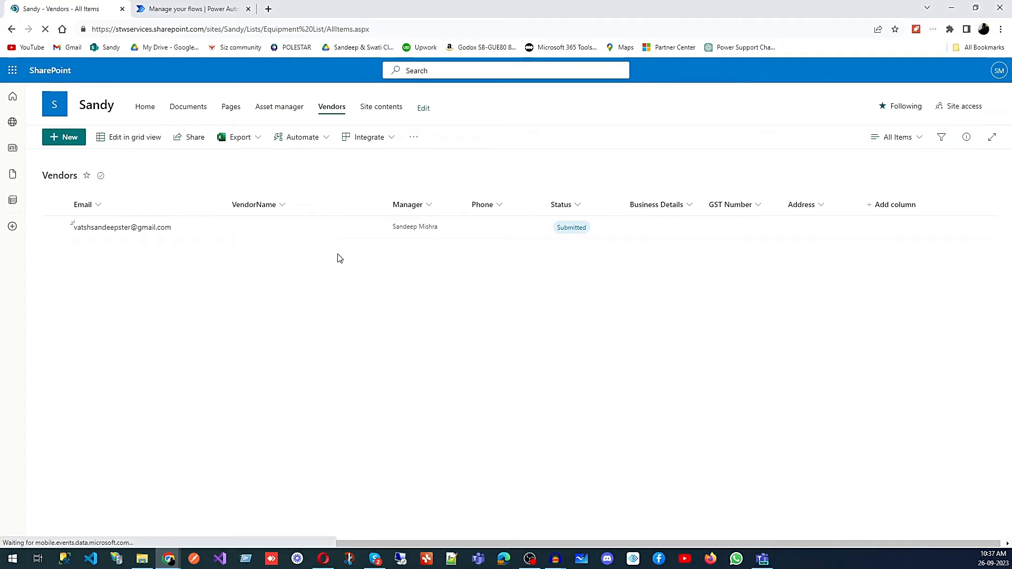
click(45, 29)
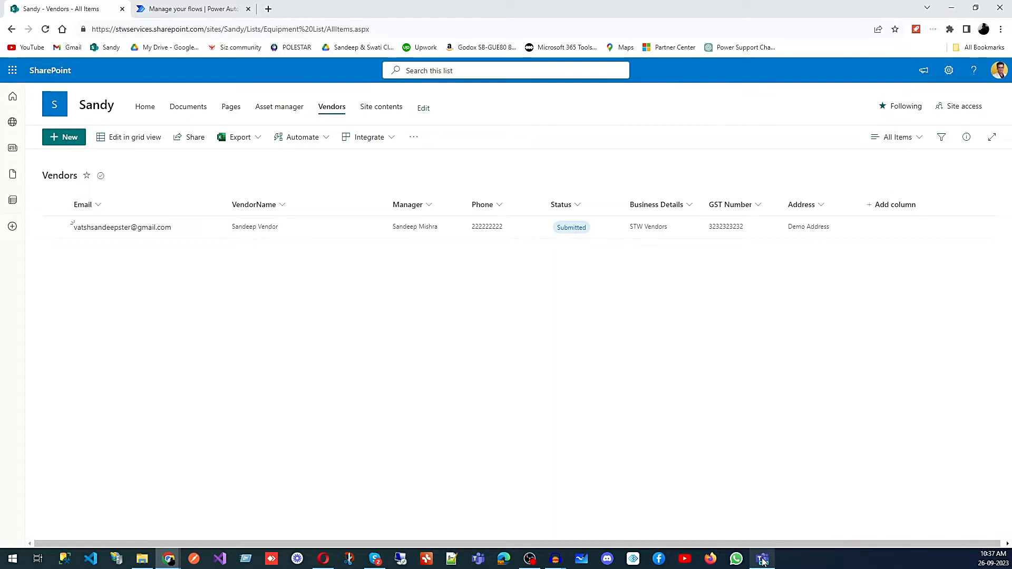
Step: Open the new vendor approval request in Teams and approve it
click(759, 538)
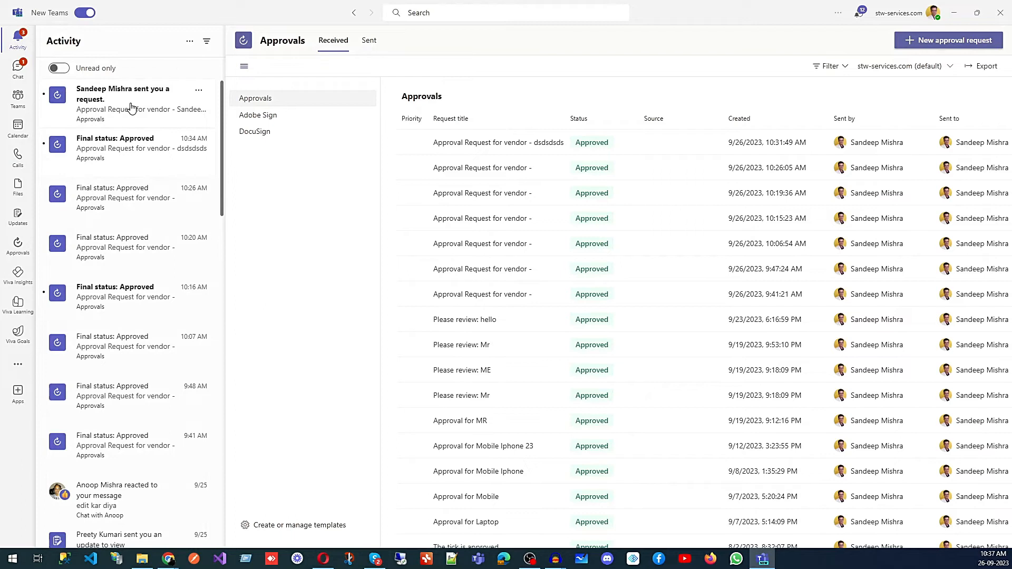
click(131, 107)
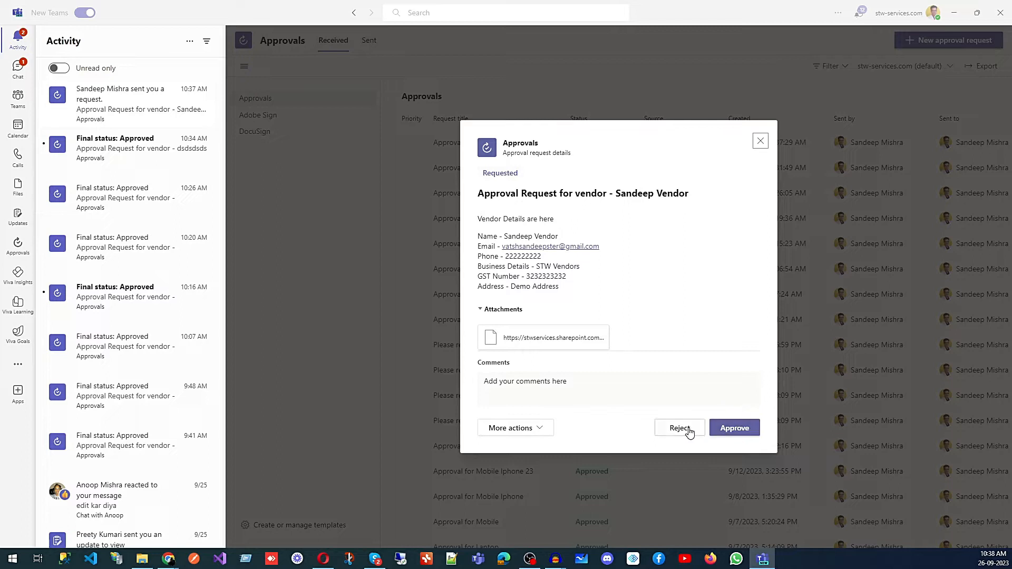
click(740, 434)
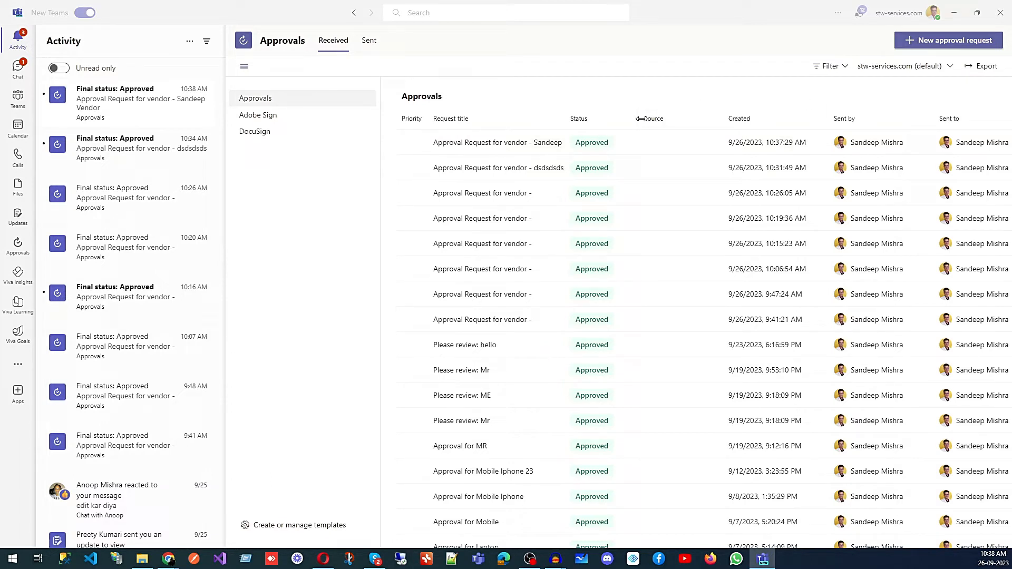
Step: Inspect the flow's trigger and on-boarding e-mail actions in the editor, then review the Vendors list
click(954, 15)
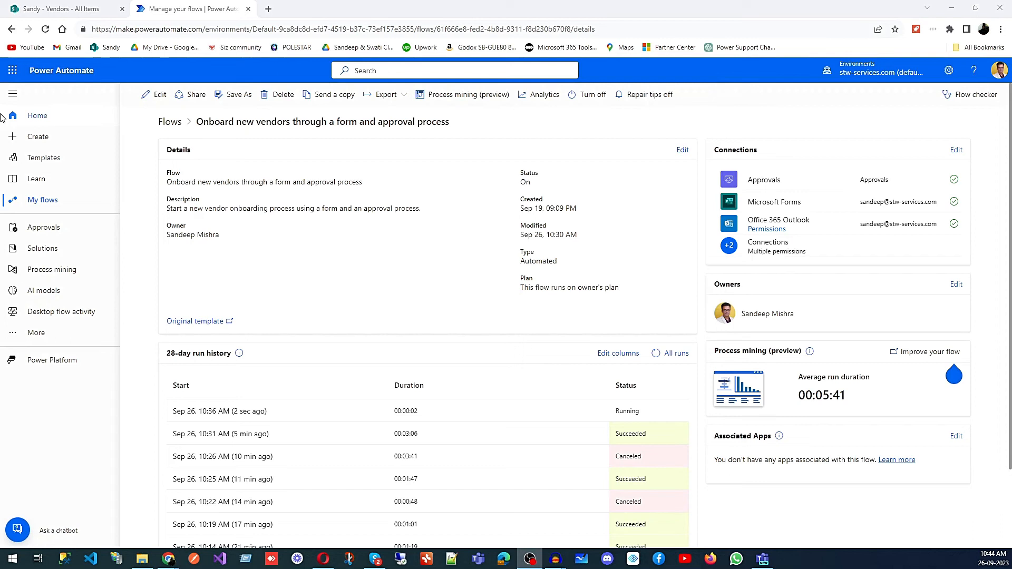
click(151, 99)
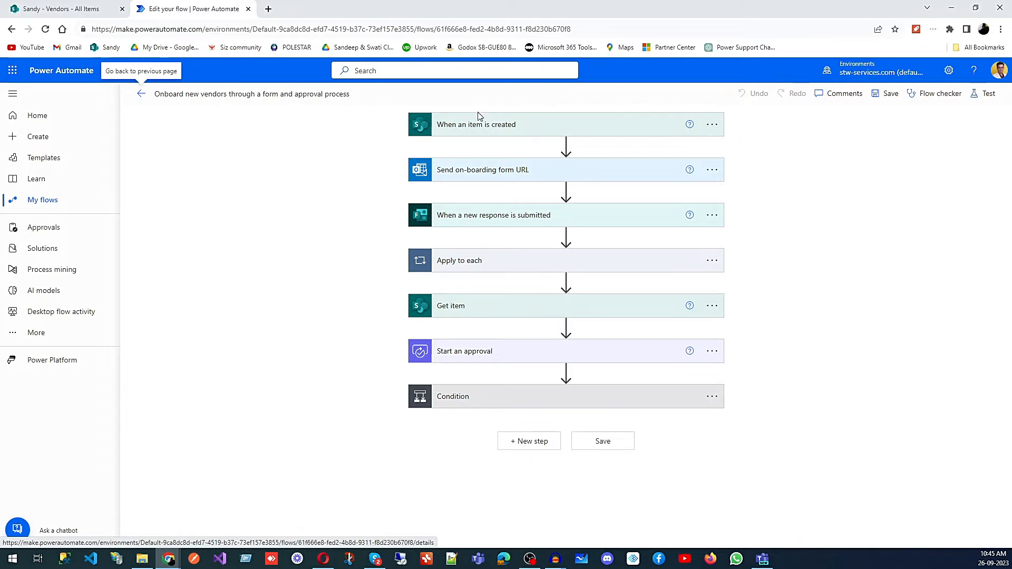
click(548, 132)
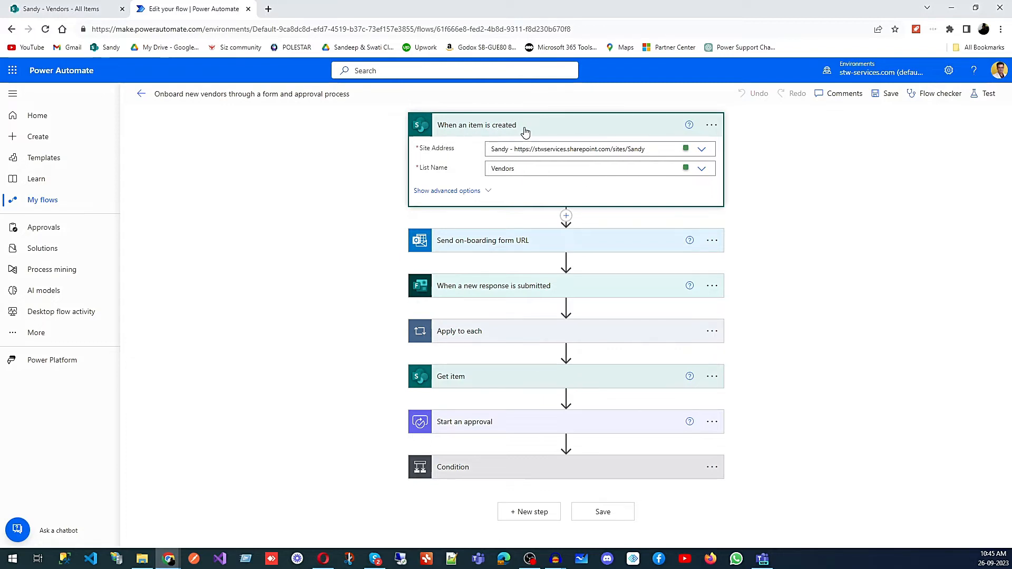
click(582, 244)
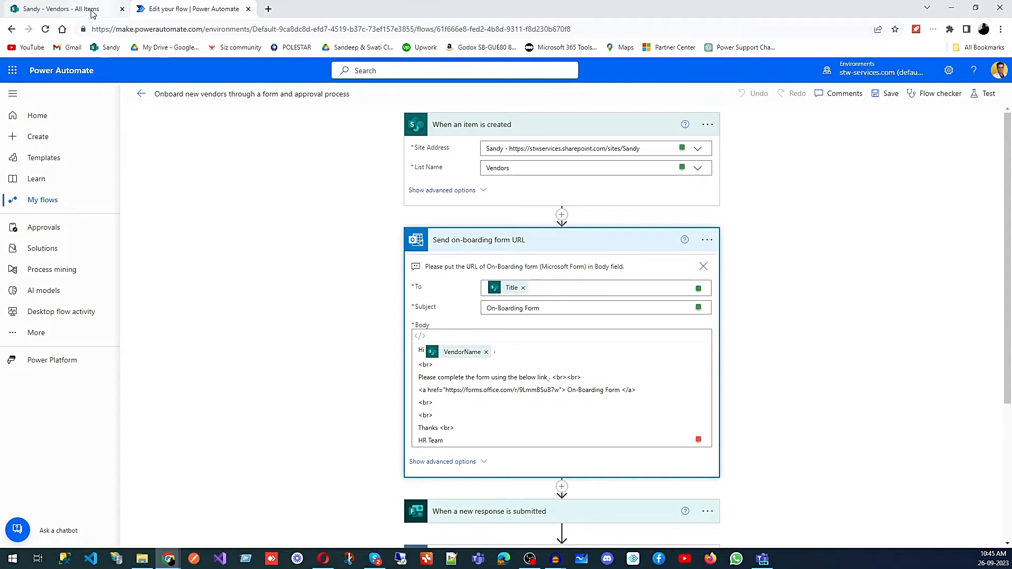
click(60, 9)
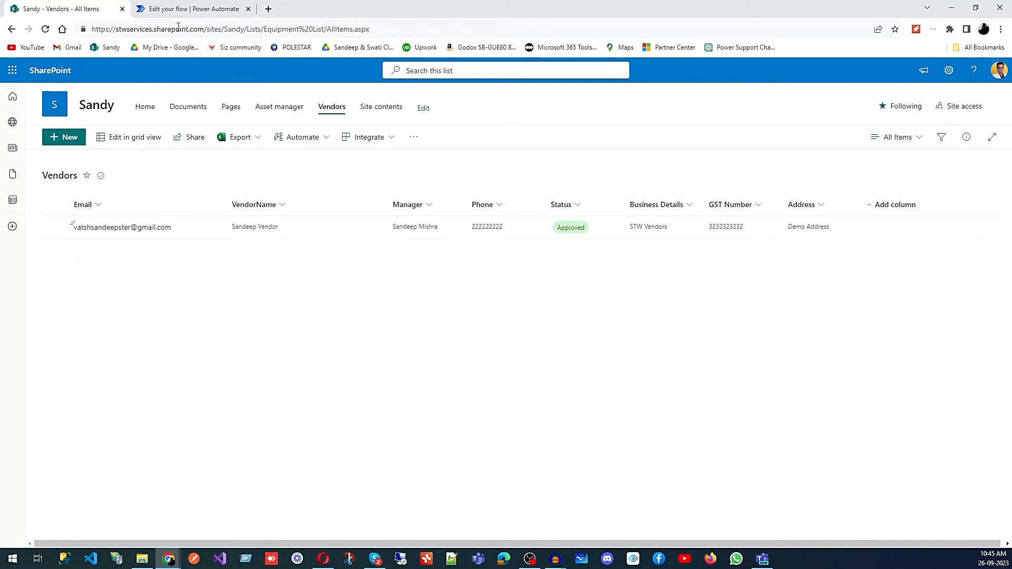
Step: Compare the Vendors list columns with the on-boarding e-mail action's recipient, subject and body in the flow editor
click(96, 207)
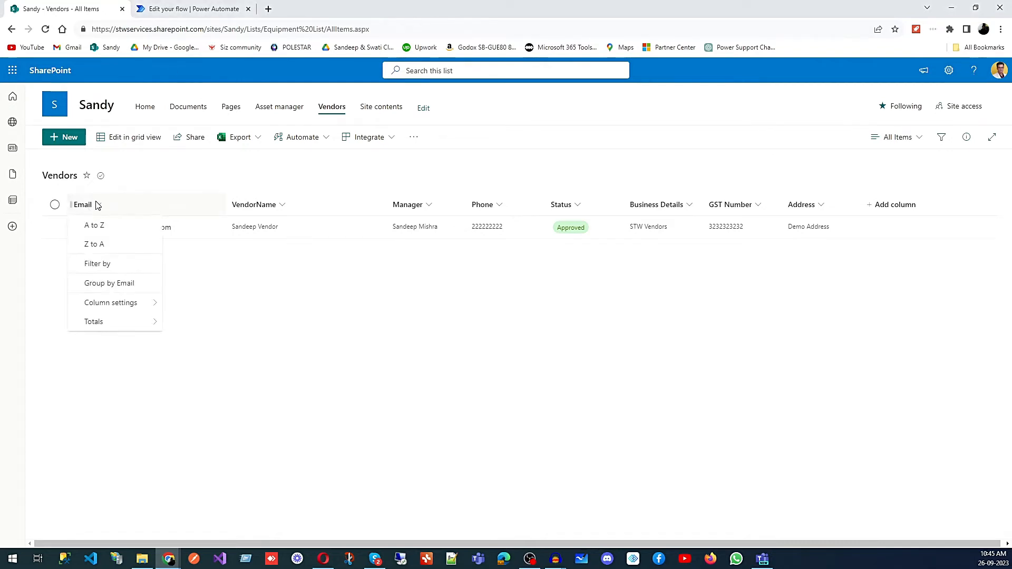
click(182, 9)
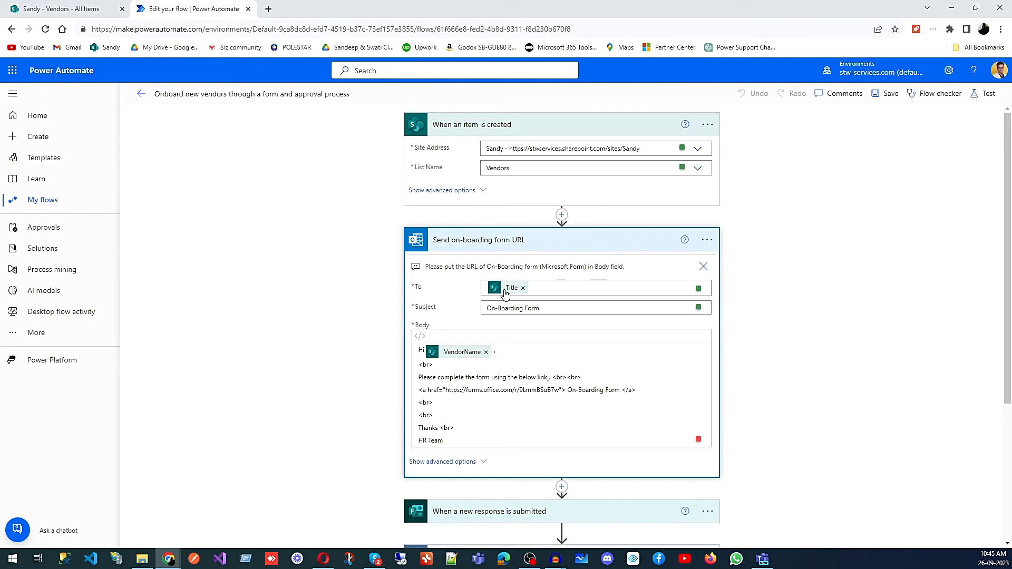
mouse_move(505, 293)
click(108, 14)
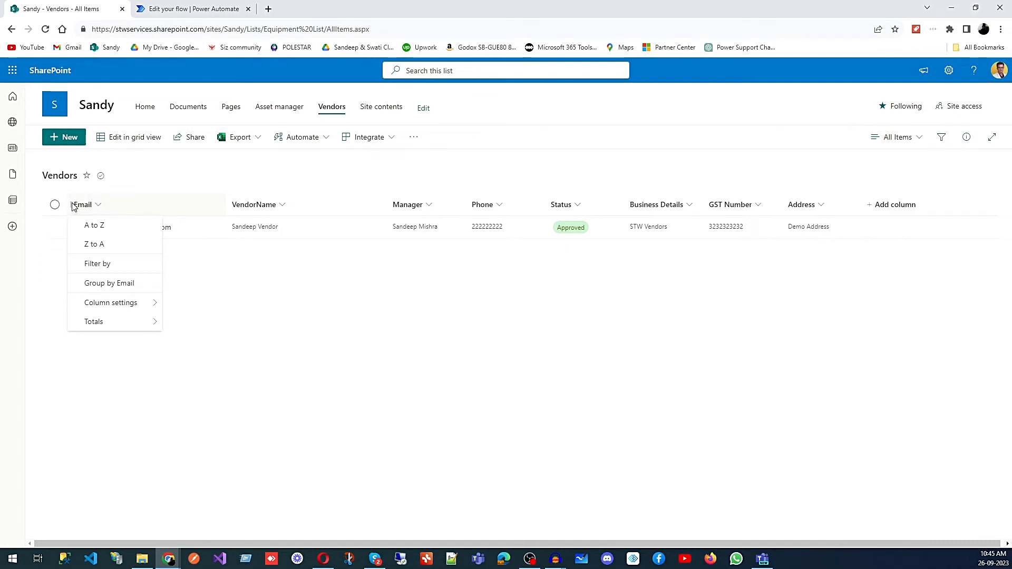
click(219, 11)
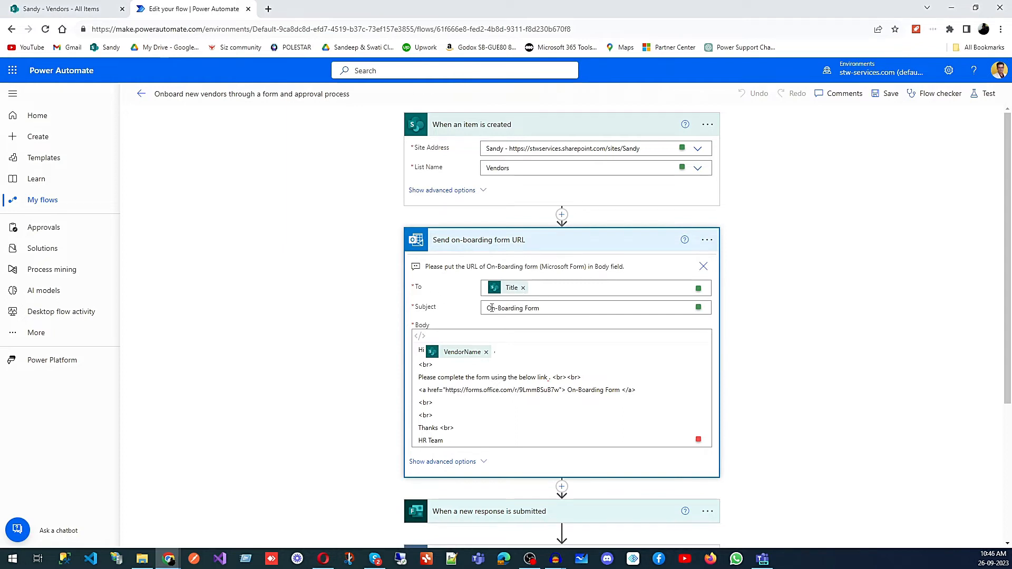
scroll(805, 281, down, 1)
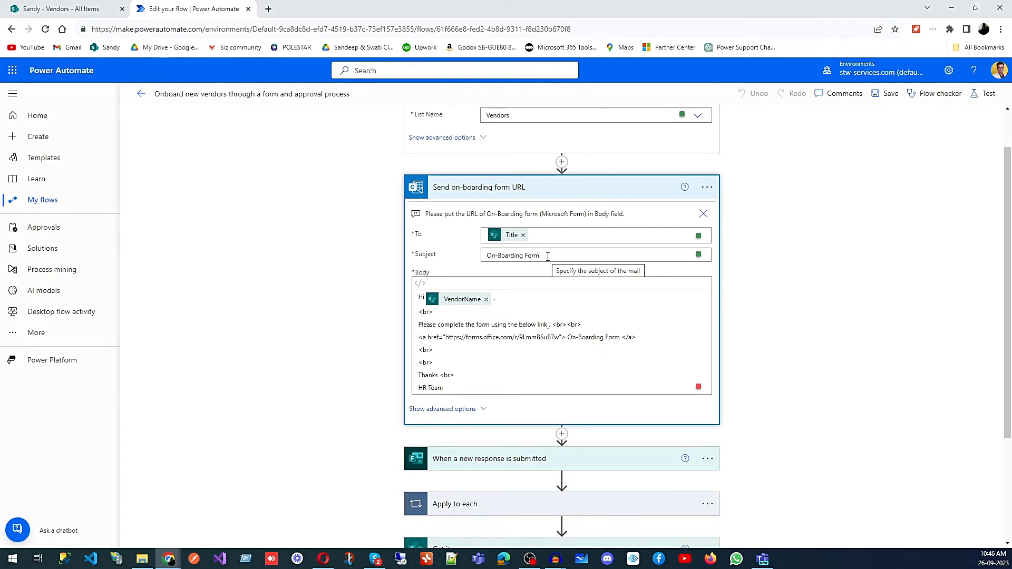
scroll(571, 266, down, 1)
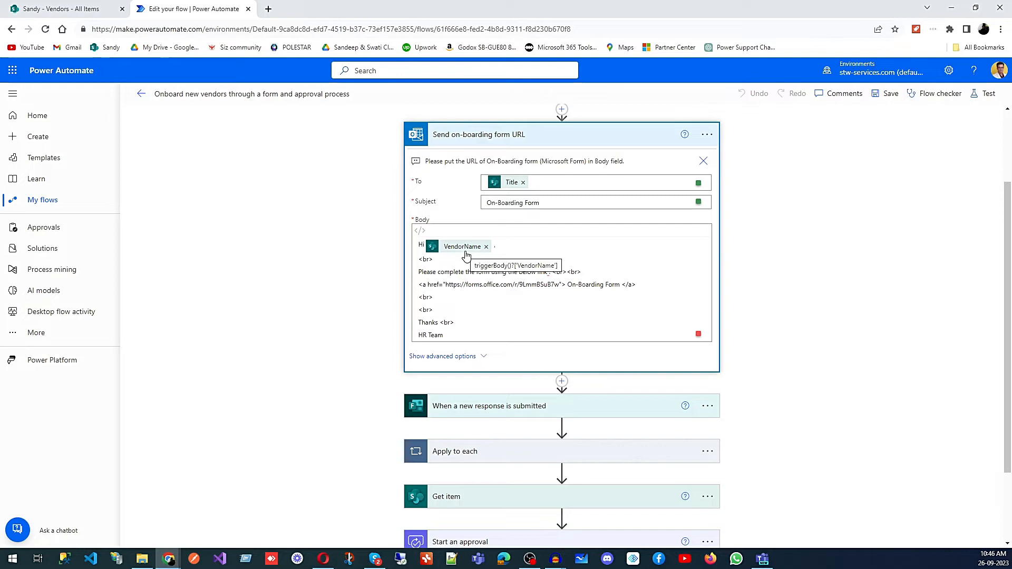
Step: Switch between the Vendors list, the flow editor, the Vendor Form confirmation and the received on-boarding e-mail
click(80, 9)
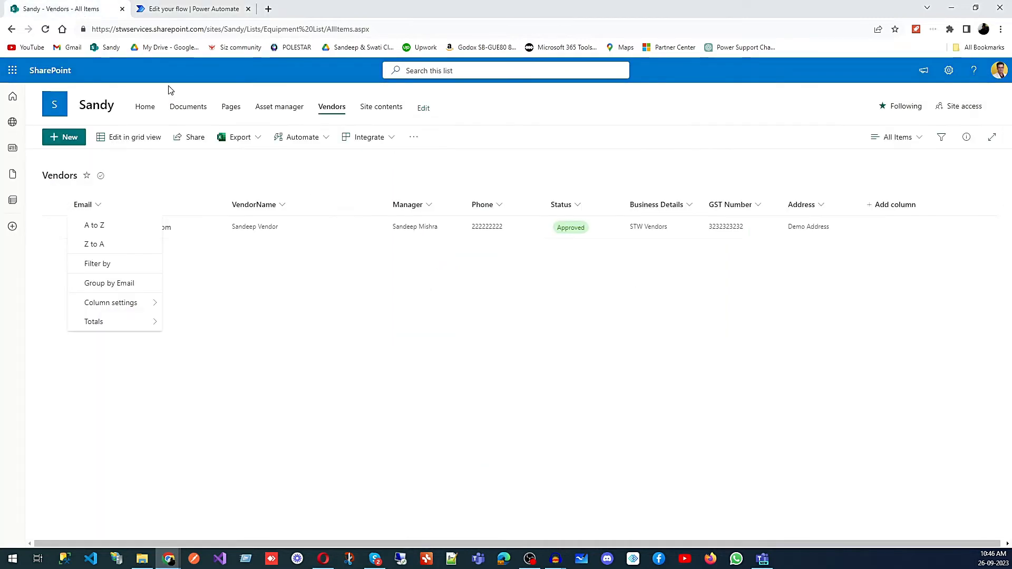
click(176, 9)
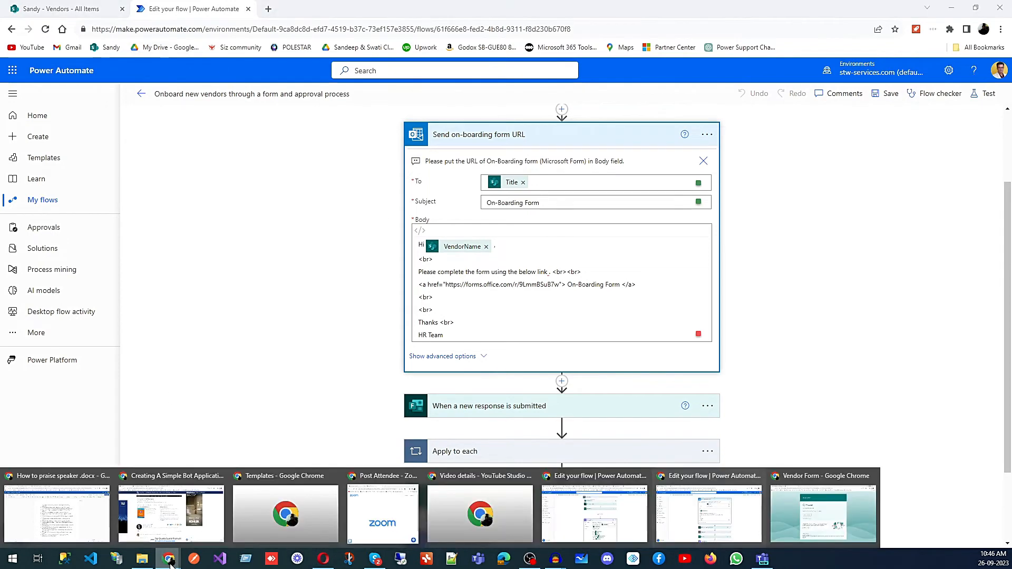
click(822, 508)
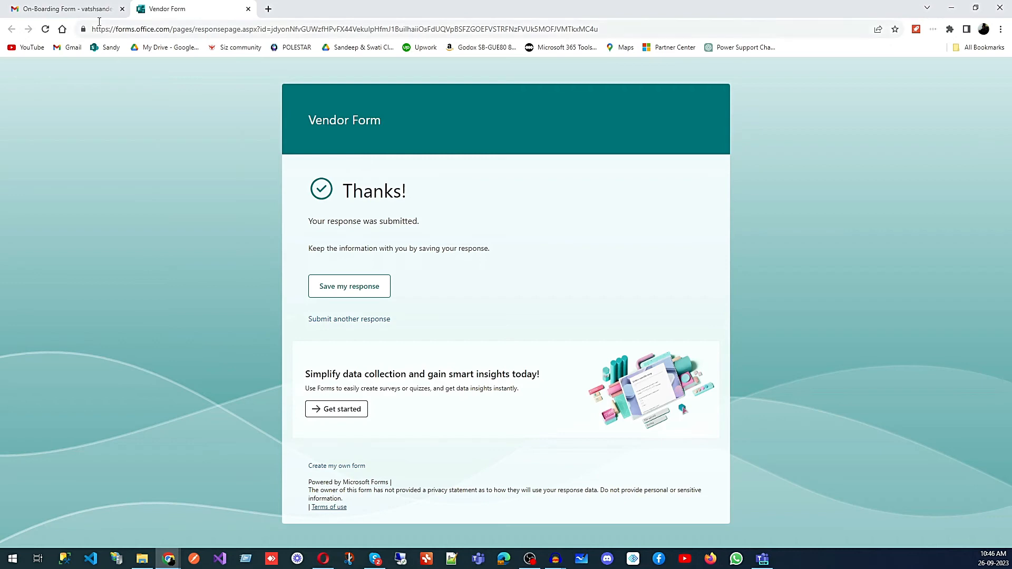
click(84, 9)
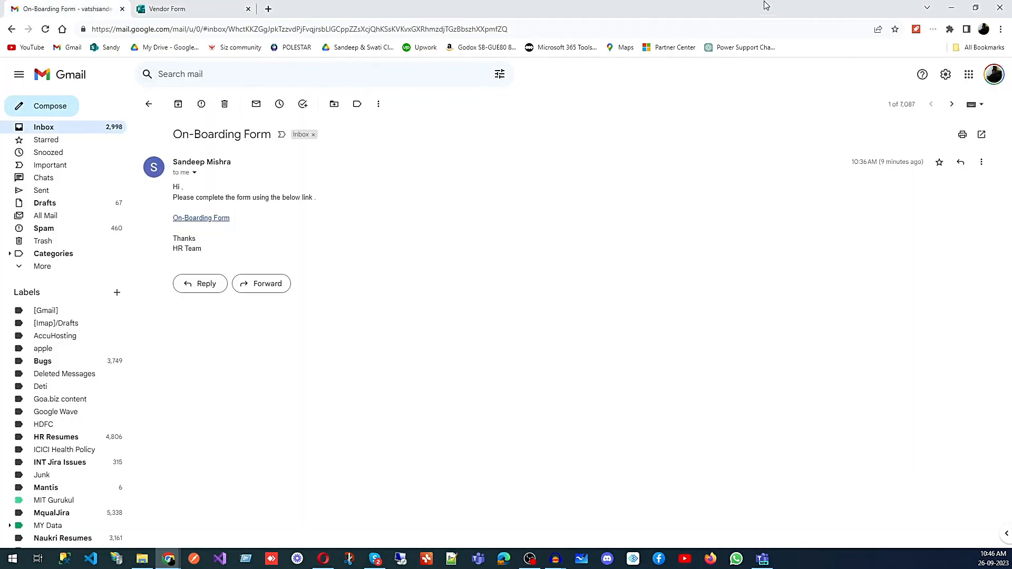
click(951, 7)
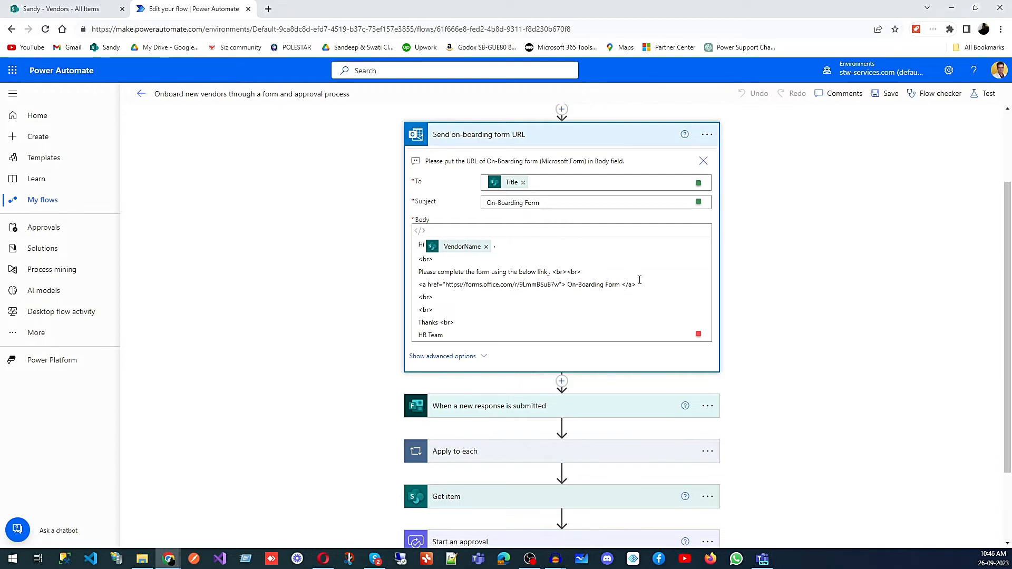
Step: Highlight the form link anchor and its forms.office.com URL in the e-mail body to point them out
drag(636, 285, 417, 286)
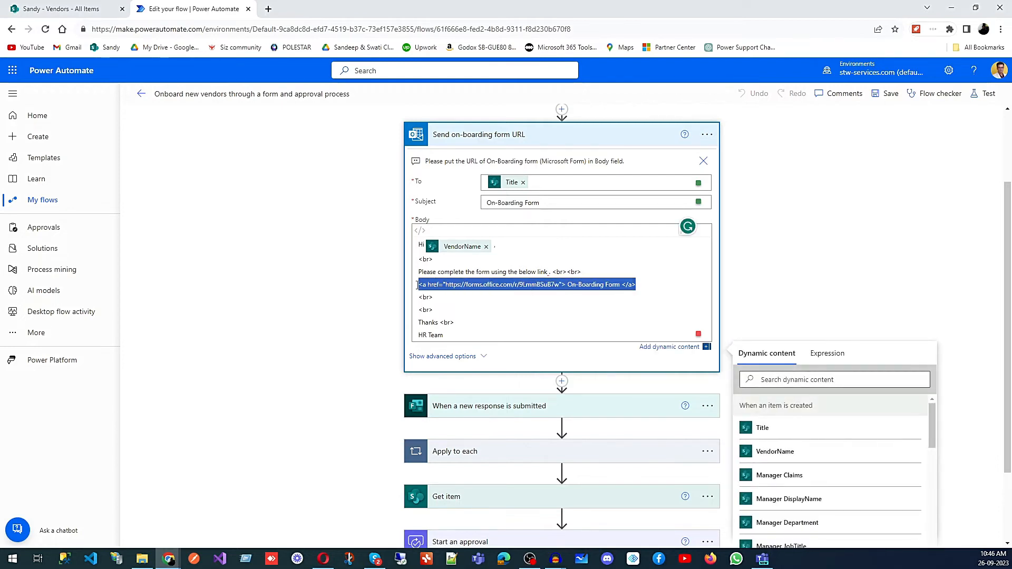
click(452, 285)
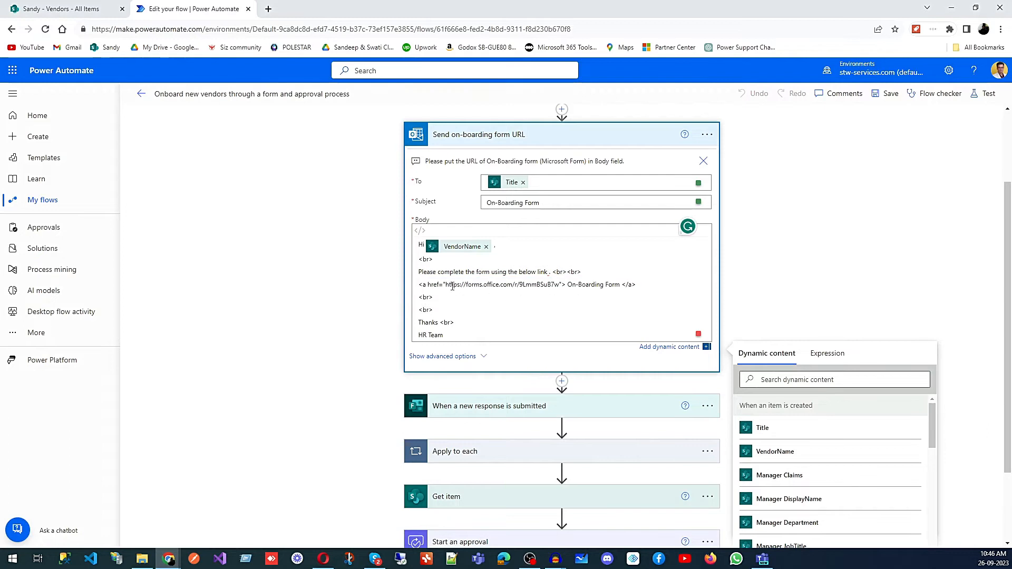
drag(445, 285, 559, 285)
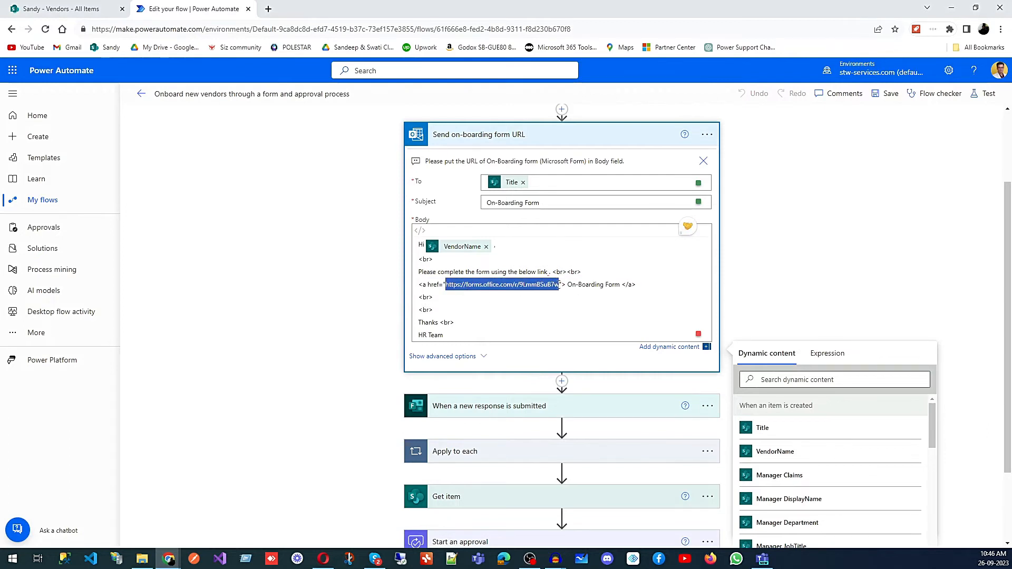
click(756, 267)
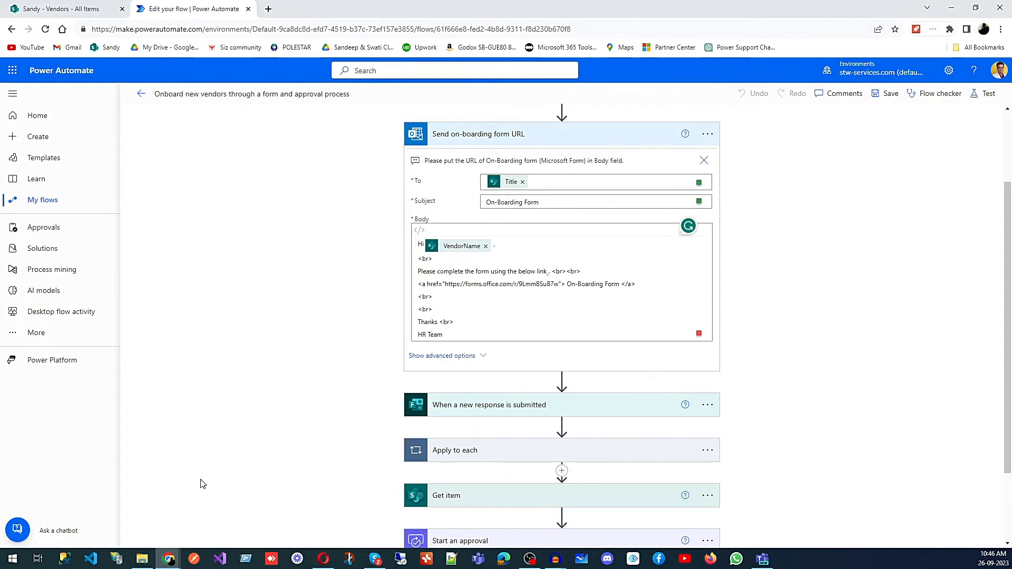
Step: Review the received On-Boarding Form e-mail and the Vendor Form submission confirmation in the other browser window
mouse_move(173, 565)
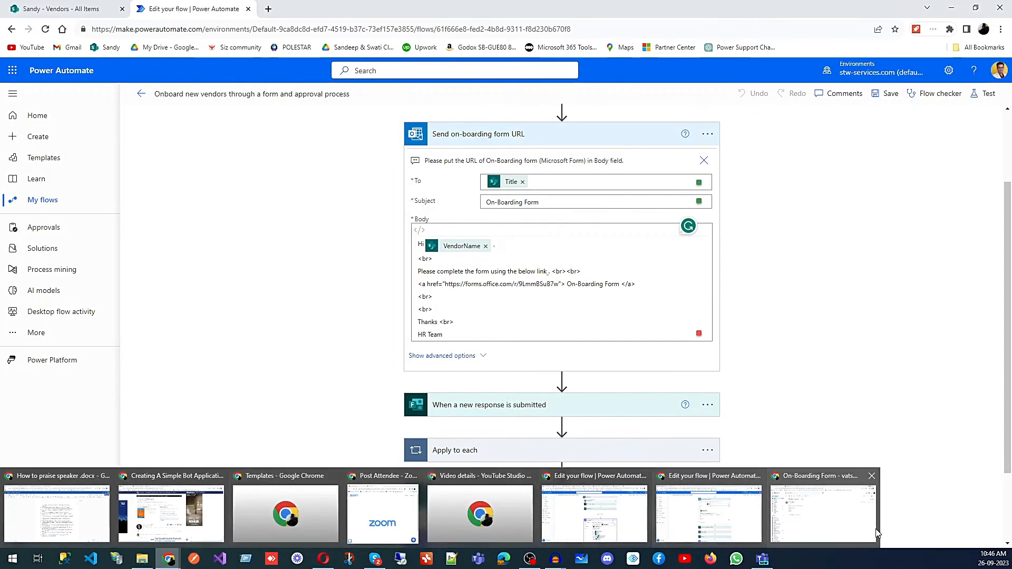
click(823, 507)
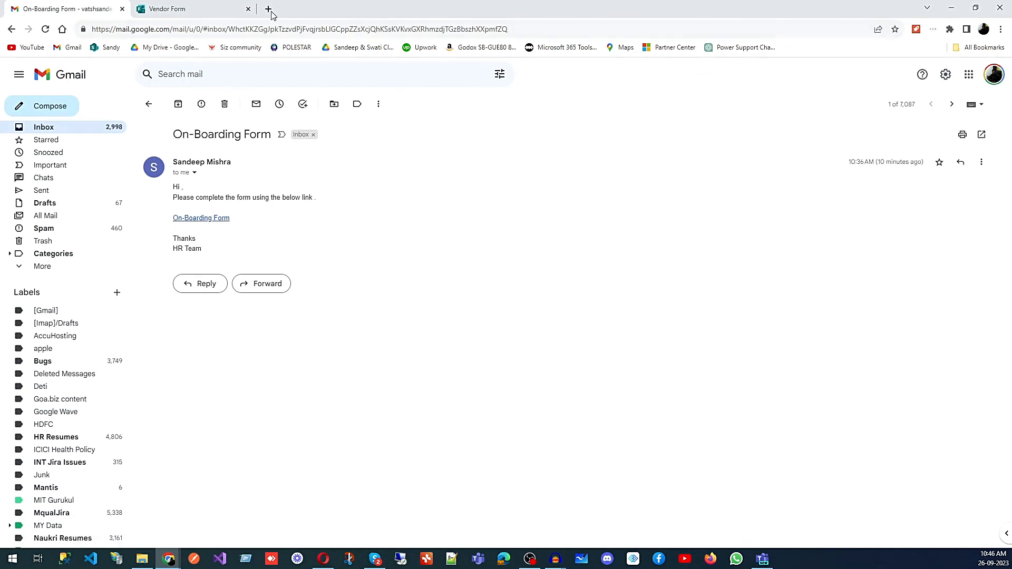
click(222, 12)
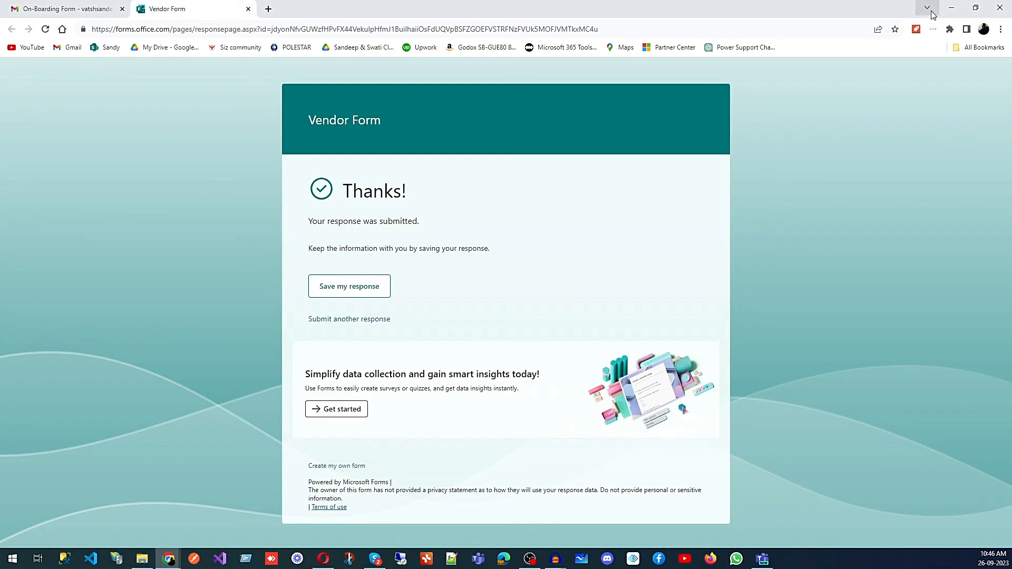
click(951, 9)
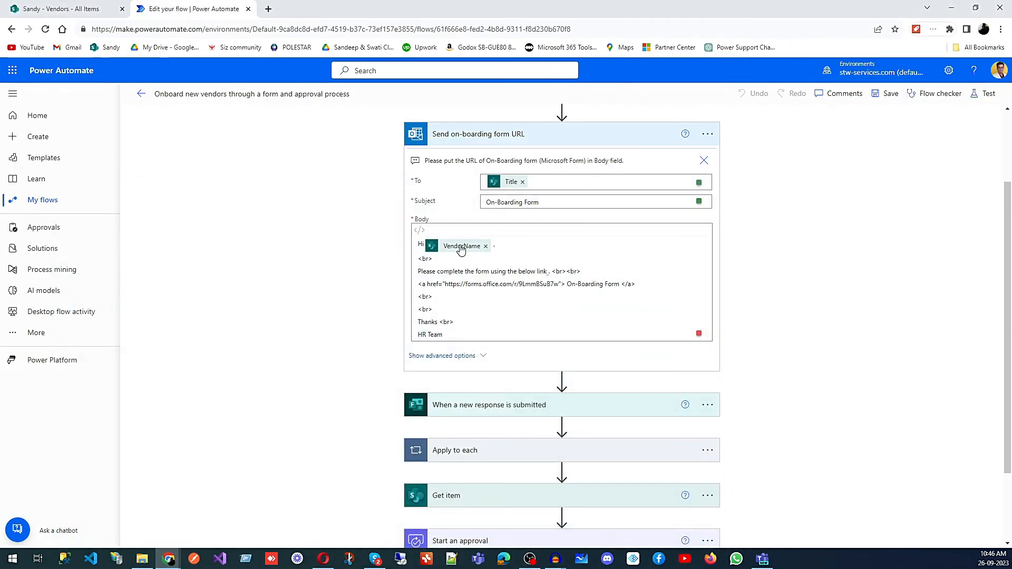
Step: Expand the new form response trigger and the Apply to each loop to review their settings
scroll(625, 336, down, 2)
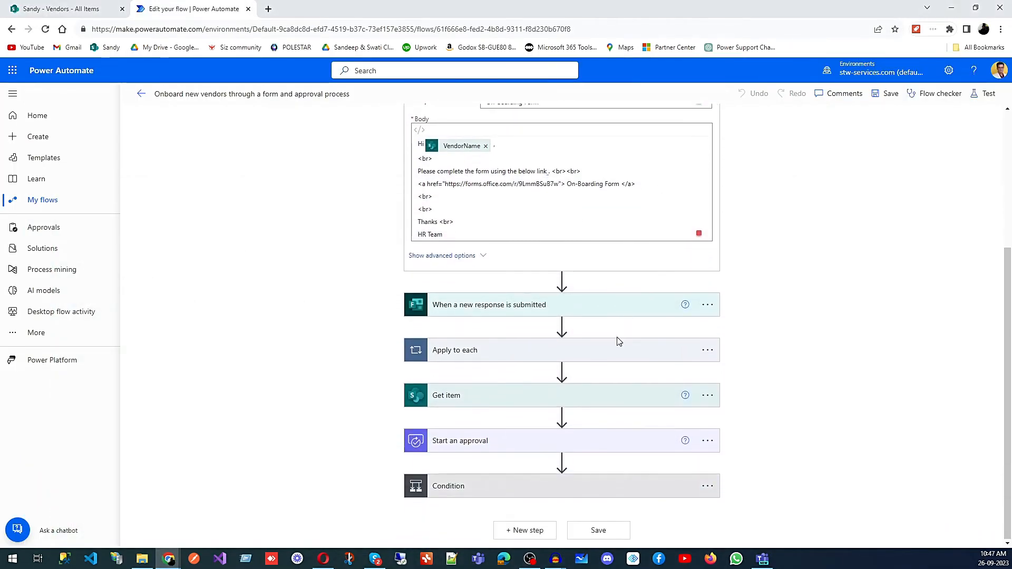
click(590, 316)
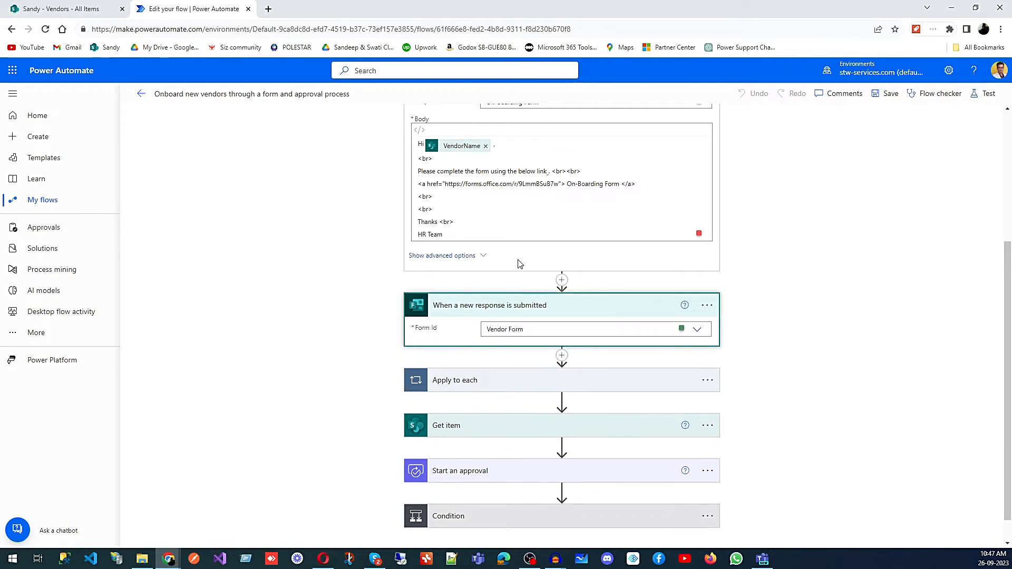
scroll(852, 346, down, 1)
click(623, 353)
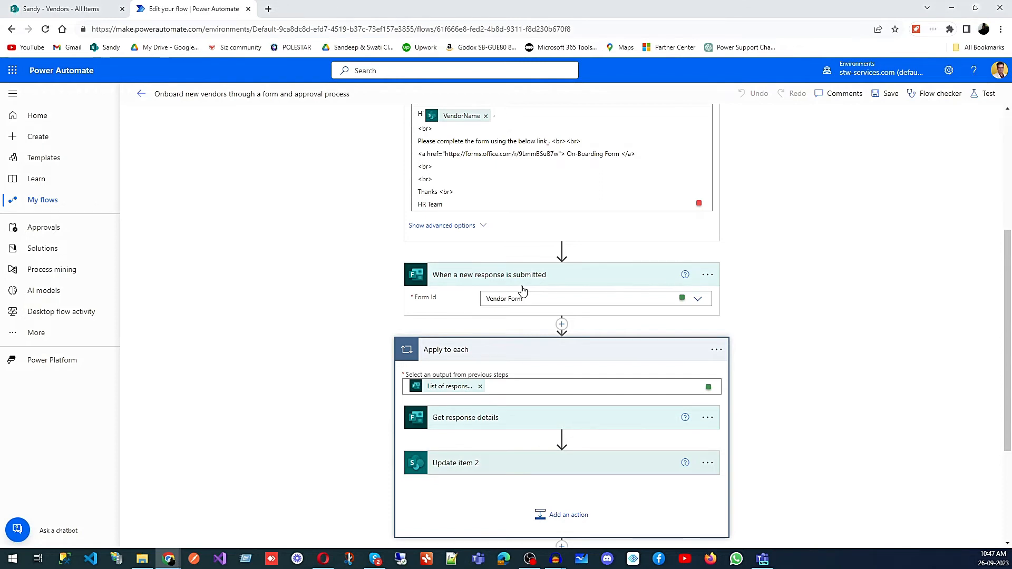
scroll(527, 290, down, 1)
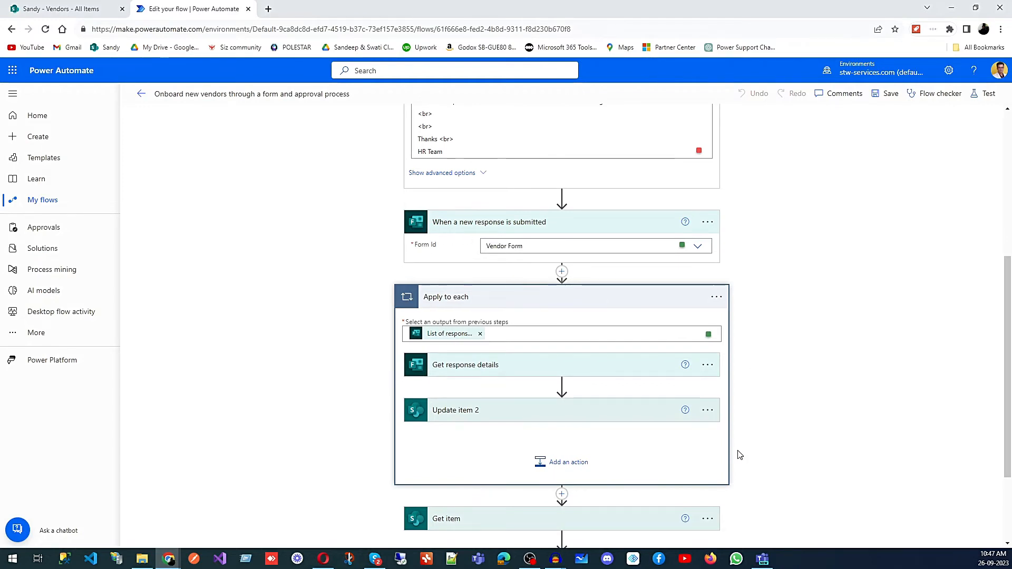
scroll(414, 327, up, 2)
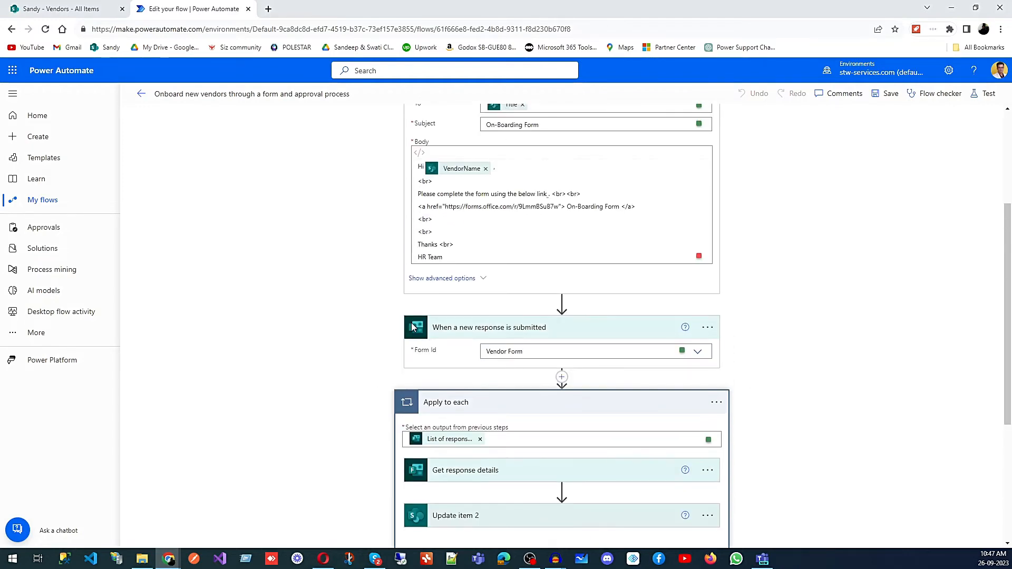
scroll(414, 328, up, 3)
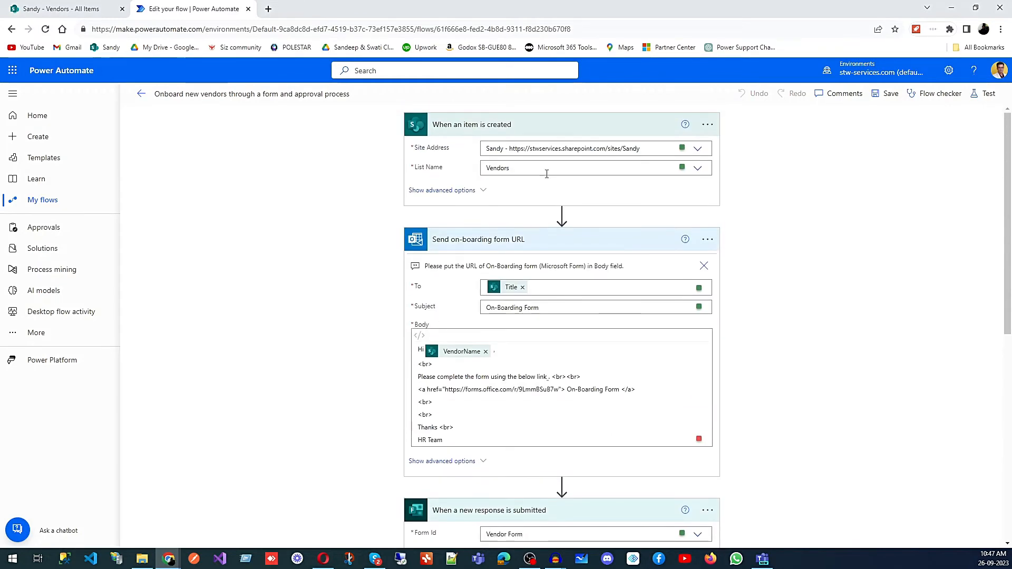
scroll(540, 321, down, 7)
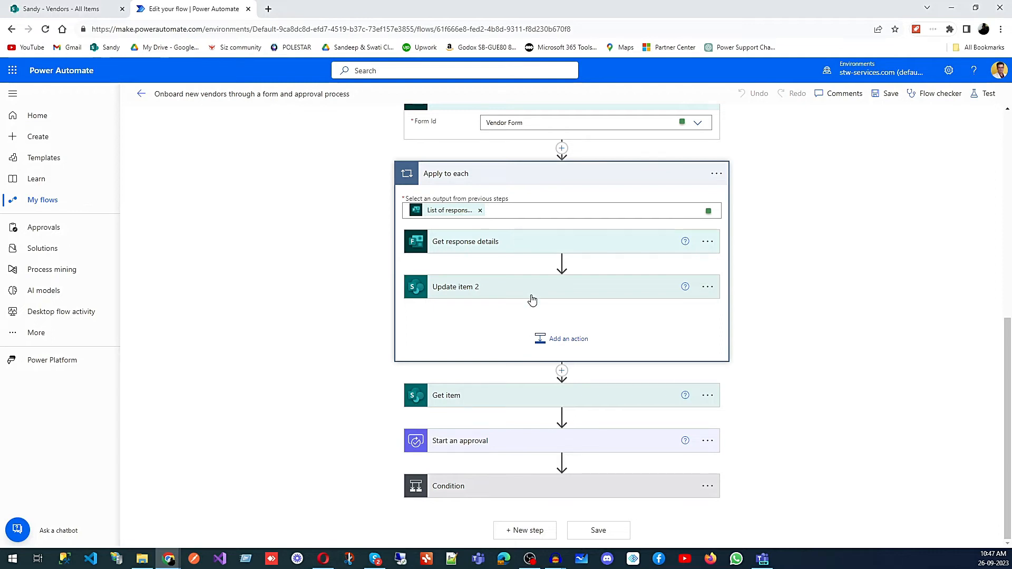
scroll(530, 299, up, 5)
scroll(532, 295, up, 2)
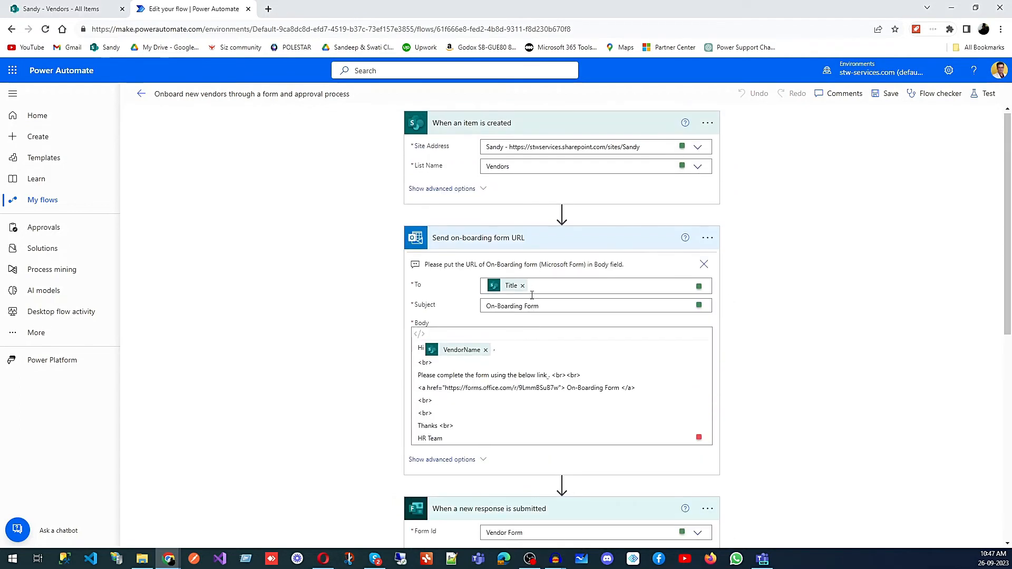
scroll(532, 258, down, 7)
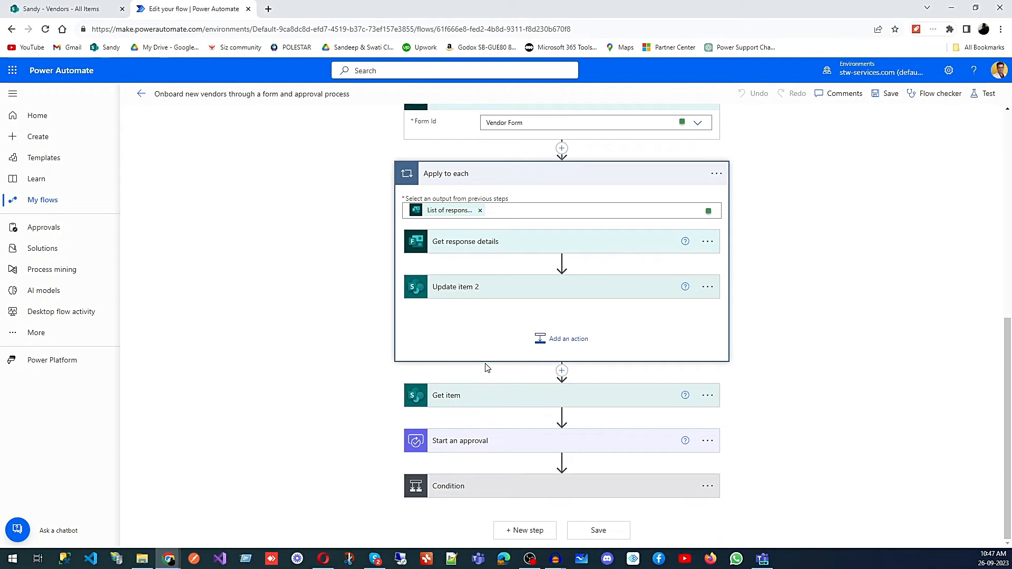
Step: Expand the Update item 2 action and review how the form answers map to the Vendors list fields
click(517, 244)
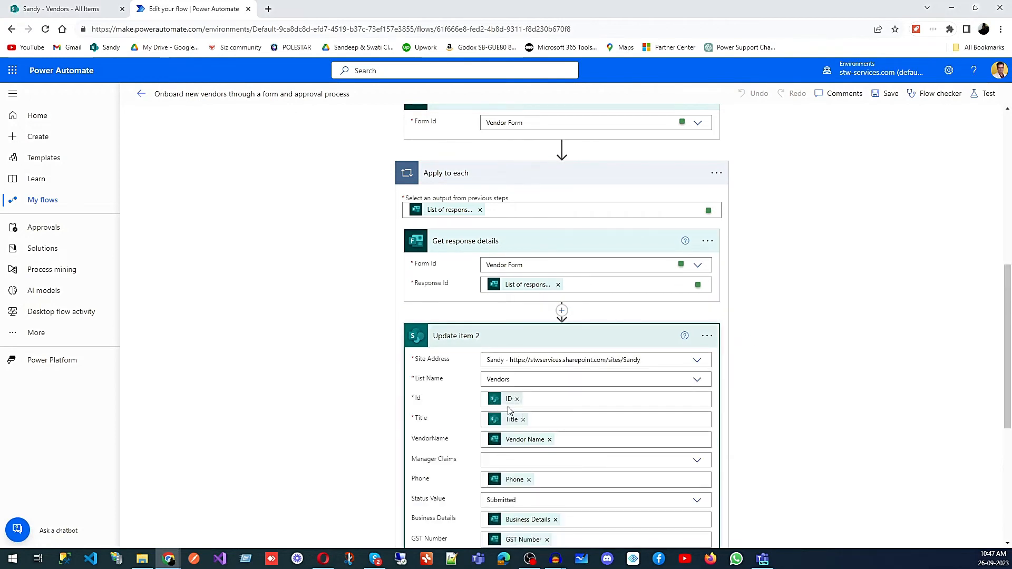
scroll(509, 411, up, 7)
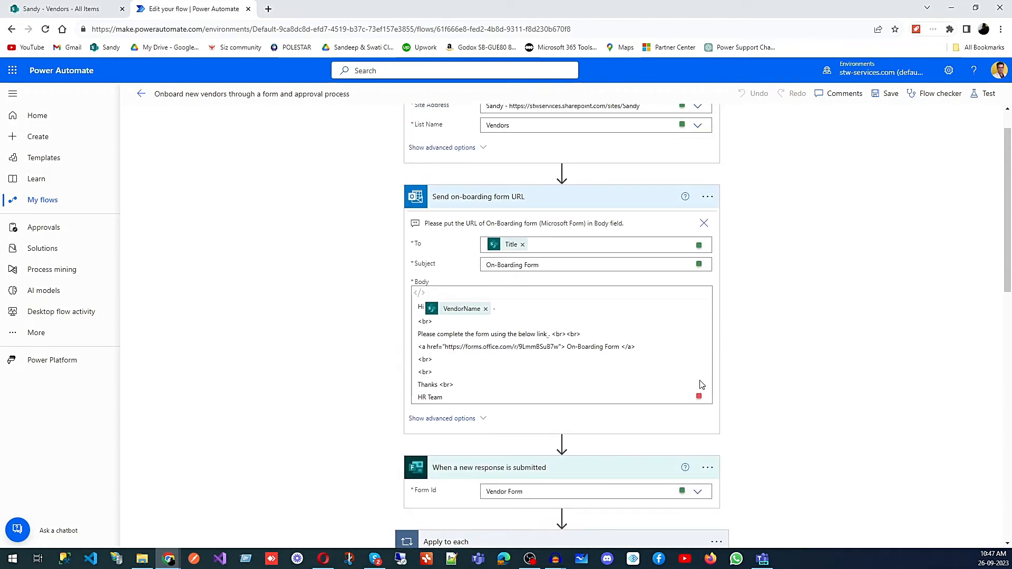
scroll(701, 385, down, 12)
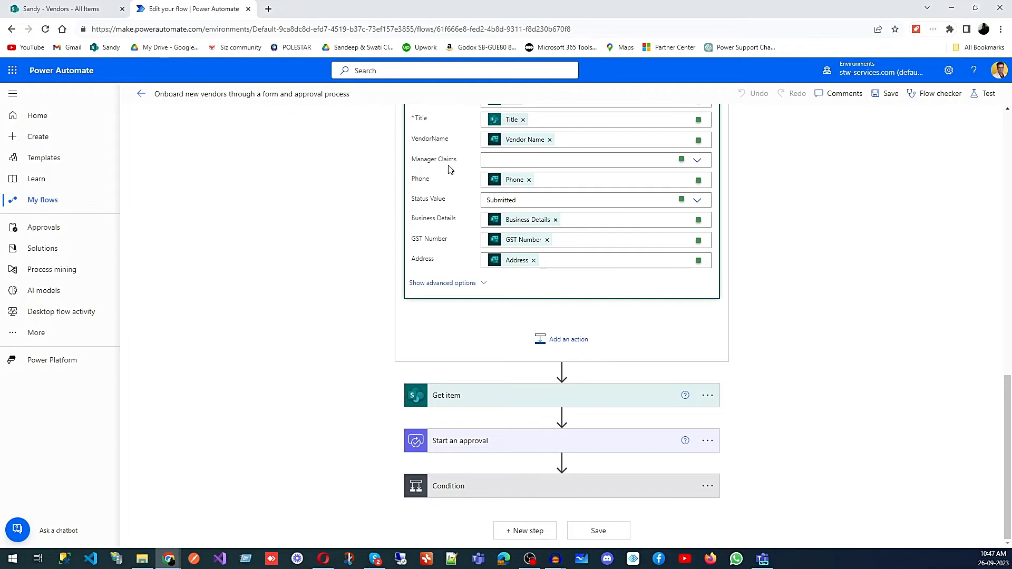
scroll(553, 272, up, 3)
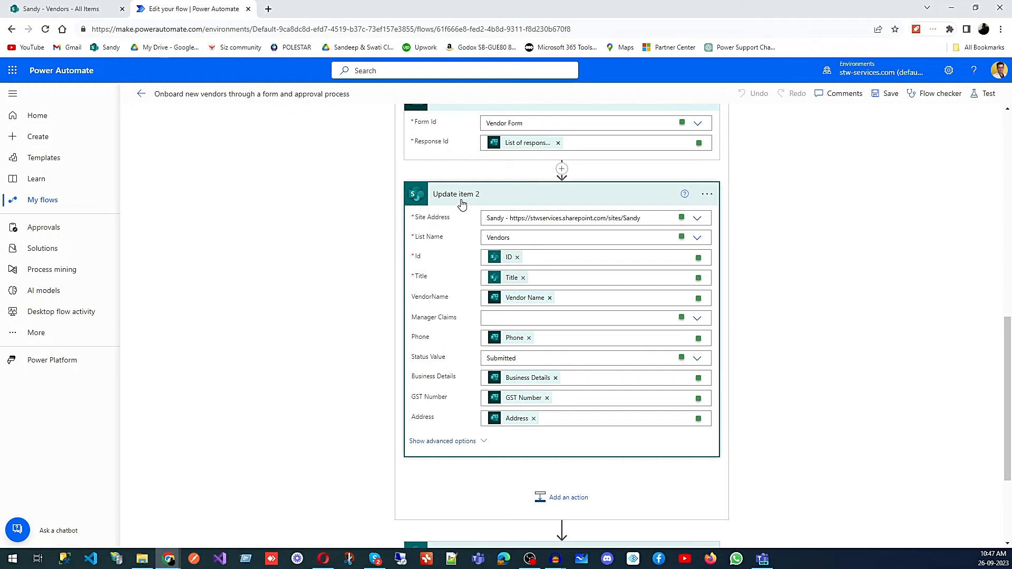
scroll(554, 398, up, 3)
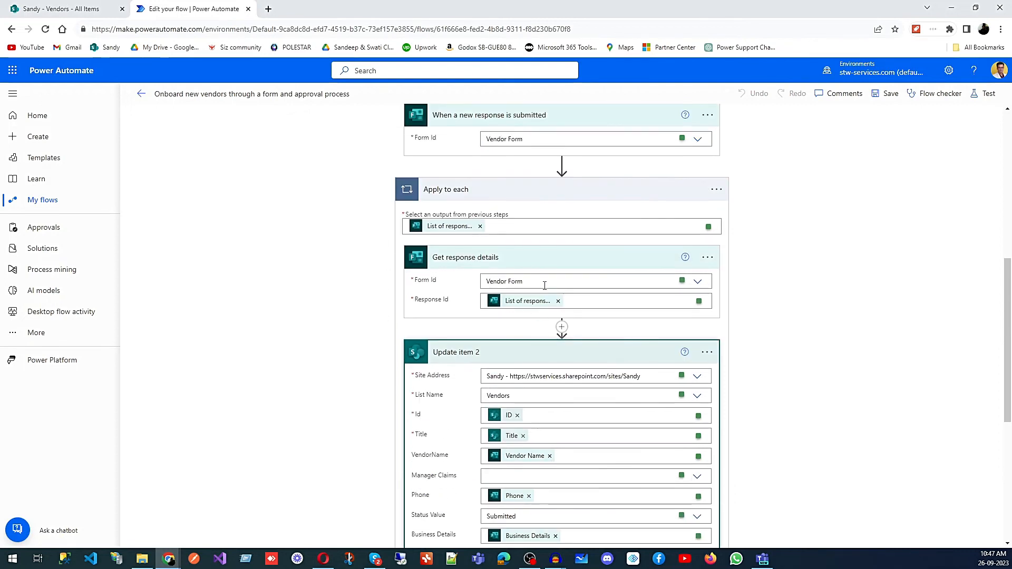
scroll(538, 313, up, 2)
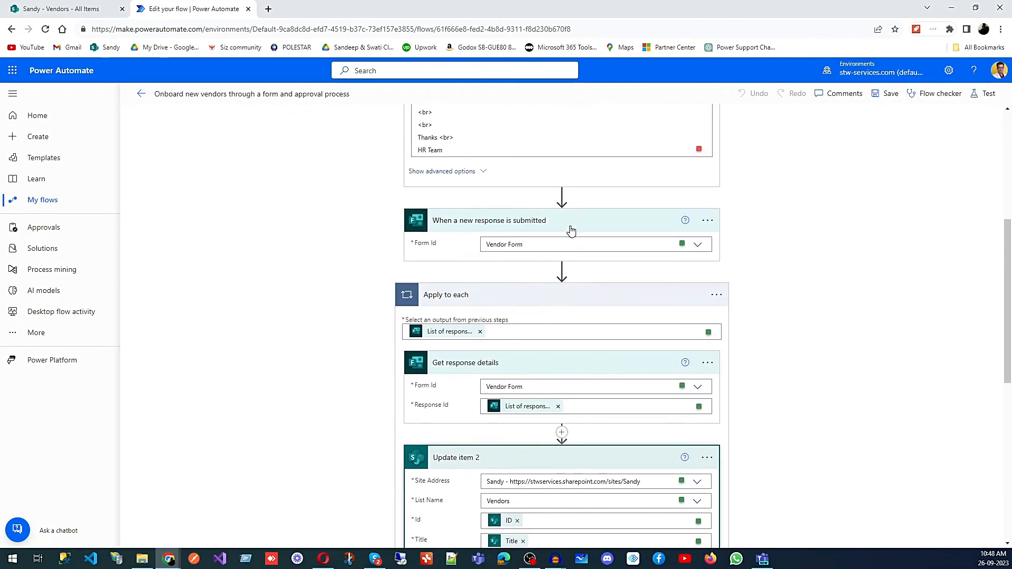
scroll(571, 231, down, 2)
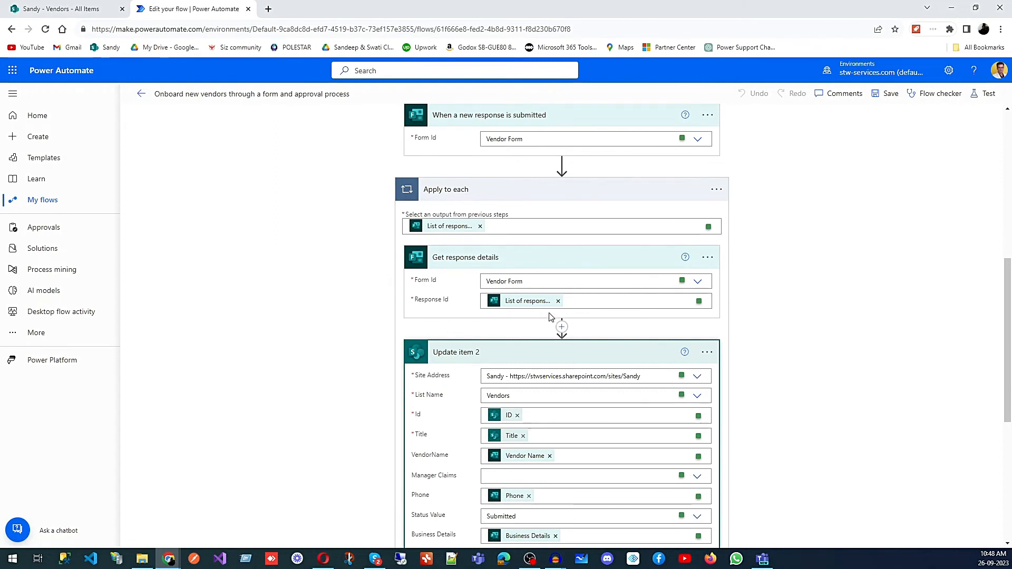
Step: Expand the Get item action and review its site address, Vendors list and ID settings
scroll(507, 301, down, 3)
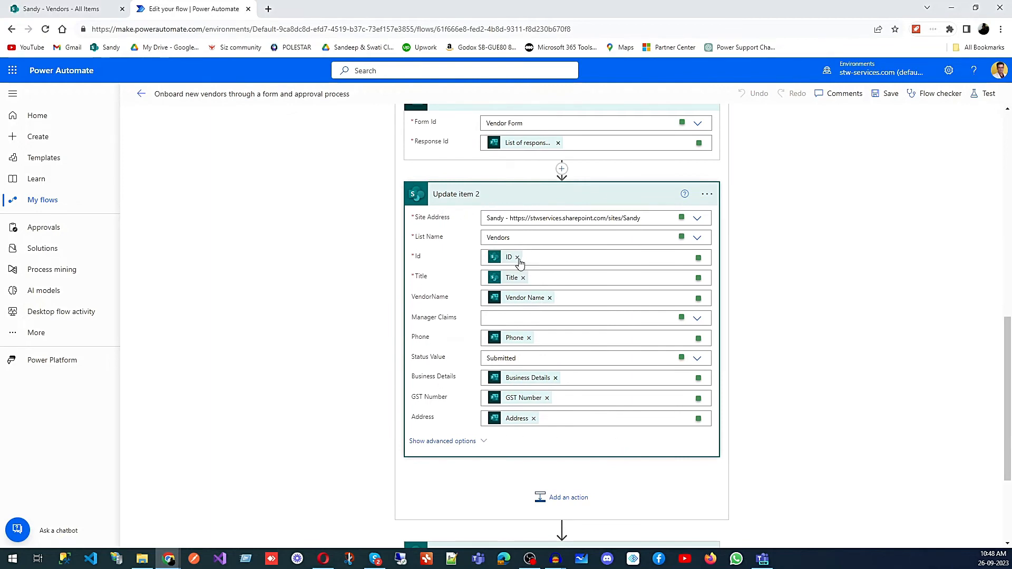
scroll(576, 333, down, 3)
scroll(576, 334, up, 3)
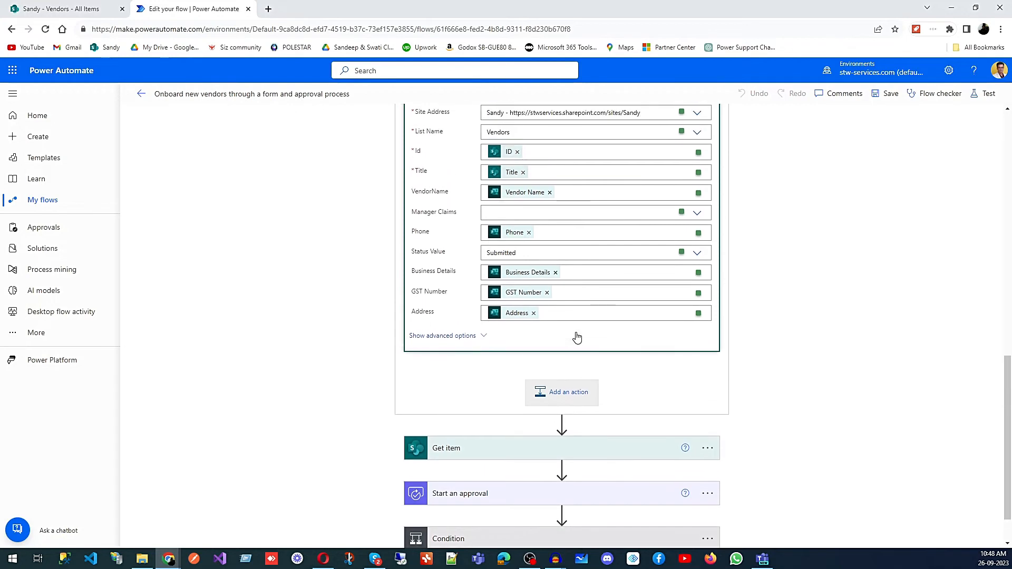
scroll(708, 357, down, 3)
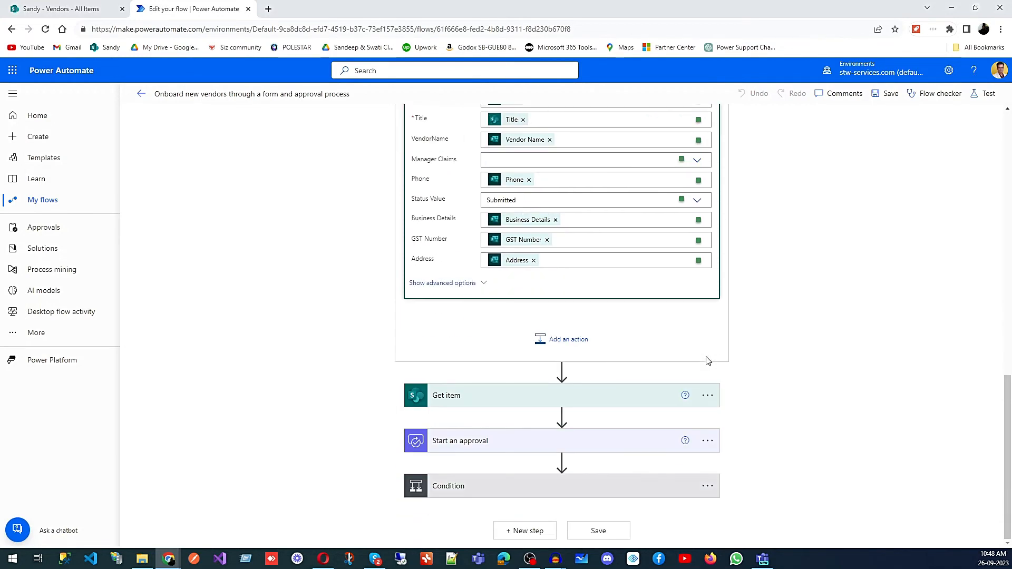
click(618, 399)
scroll(788, 382, down, 2)
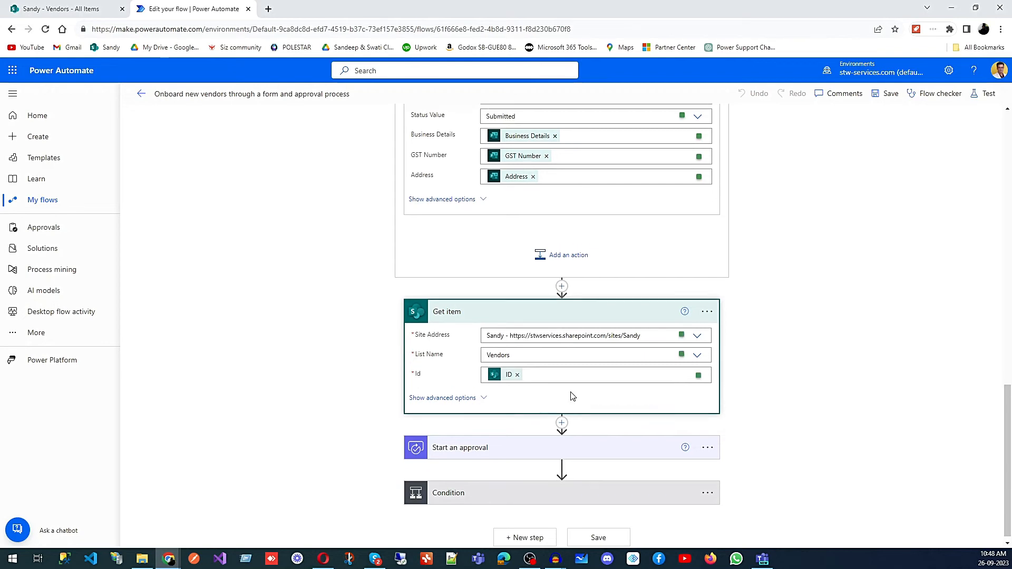
scroll(575, 395, up, 15)
scroll(490, 314, up, 1)
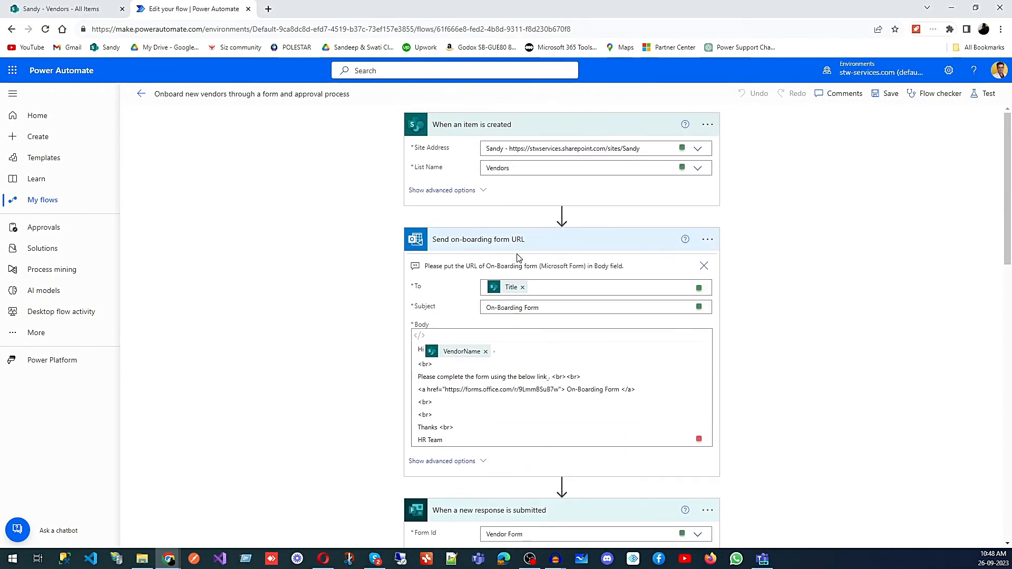
scroll(520, 225, down, 8)
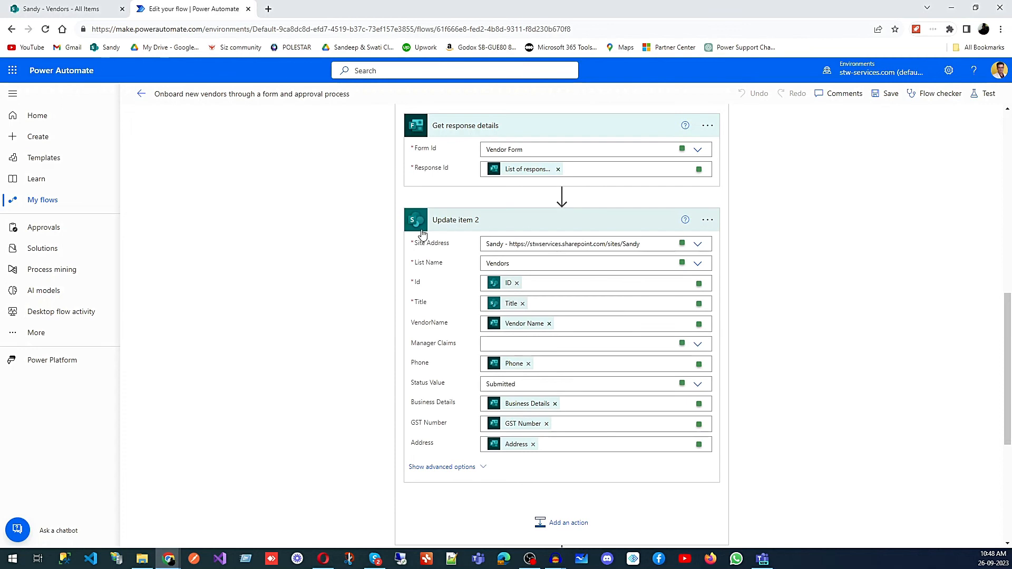
scroll(630, 258, down, 5)
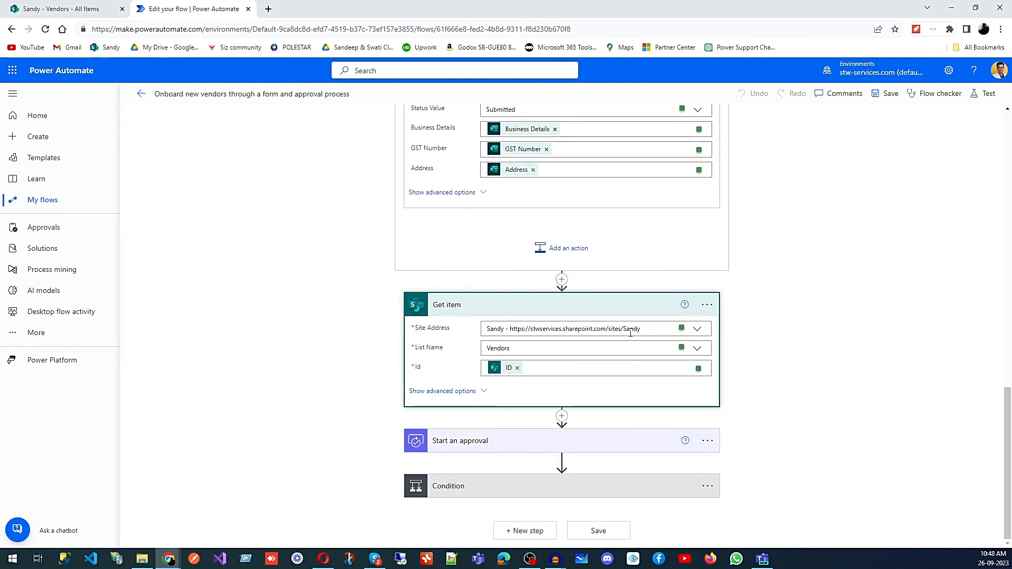
Step: Expand the Start an approval action and review its approval type, title, assignee and vendor details fields
click(616, 443)
scroll(791, 391, down, 5)
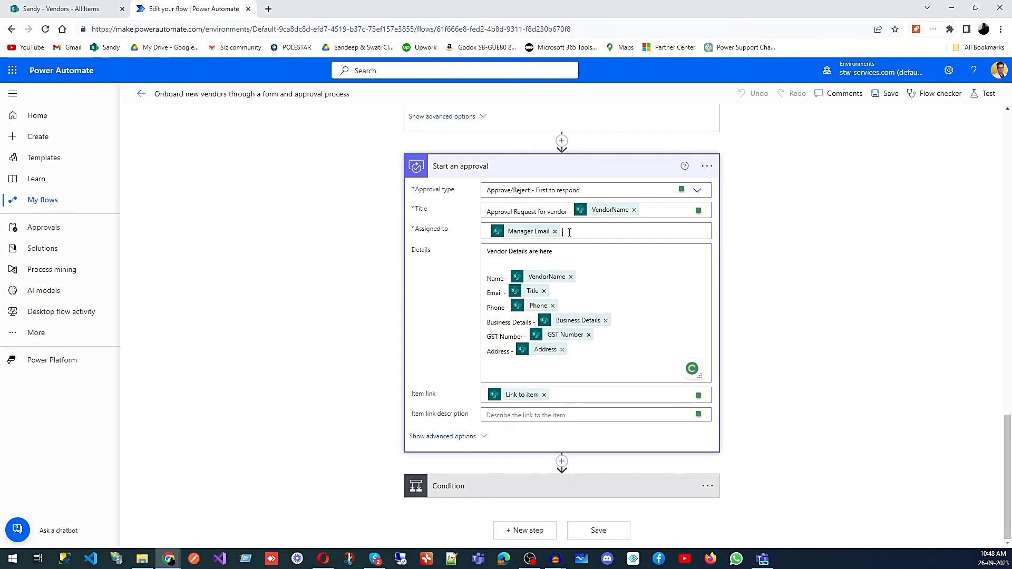
click(569, 232)
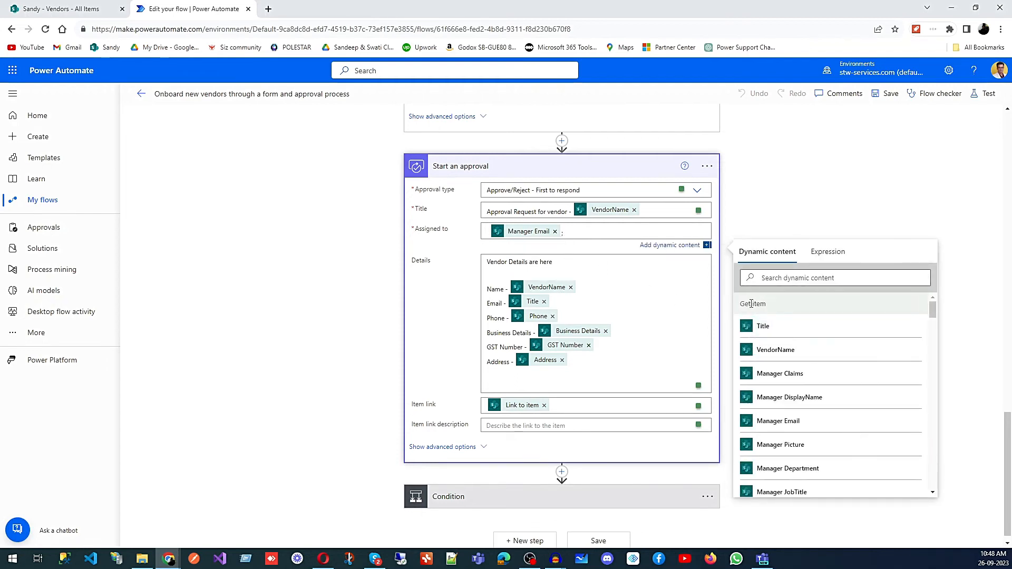
scroll(821, 383, down, 5)
scroll(823, 384, down, 10)
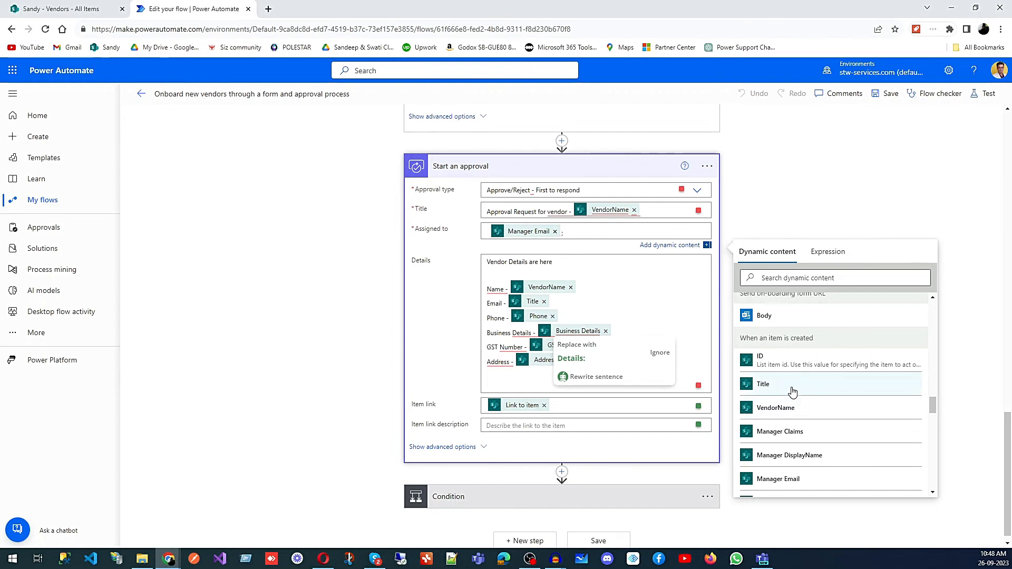
scroll(517, 171, up, 2)
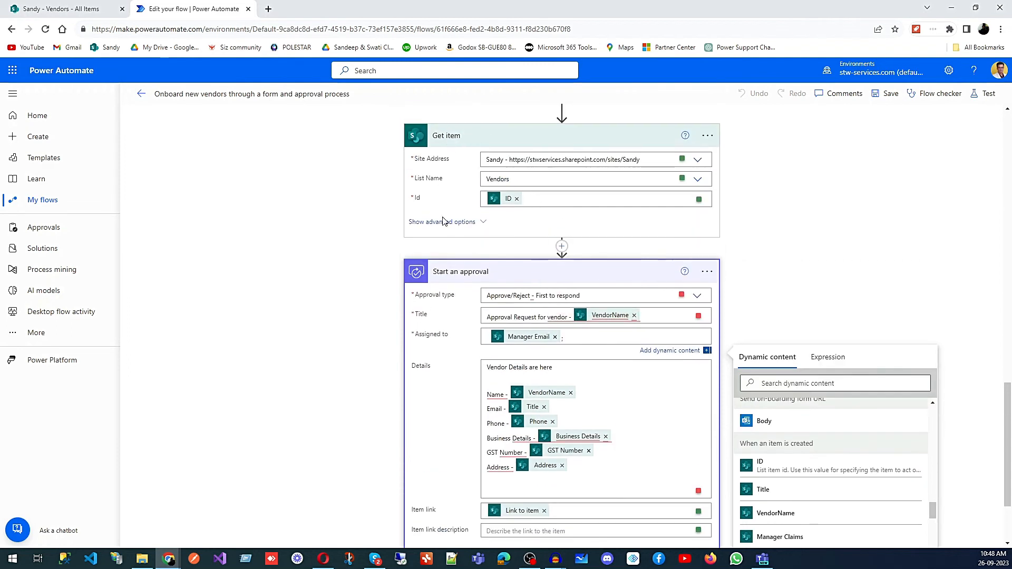
scroll(644, 440, down, 2)
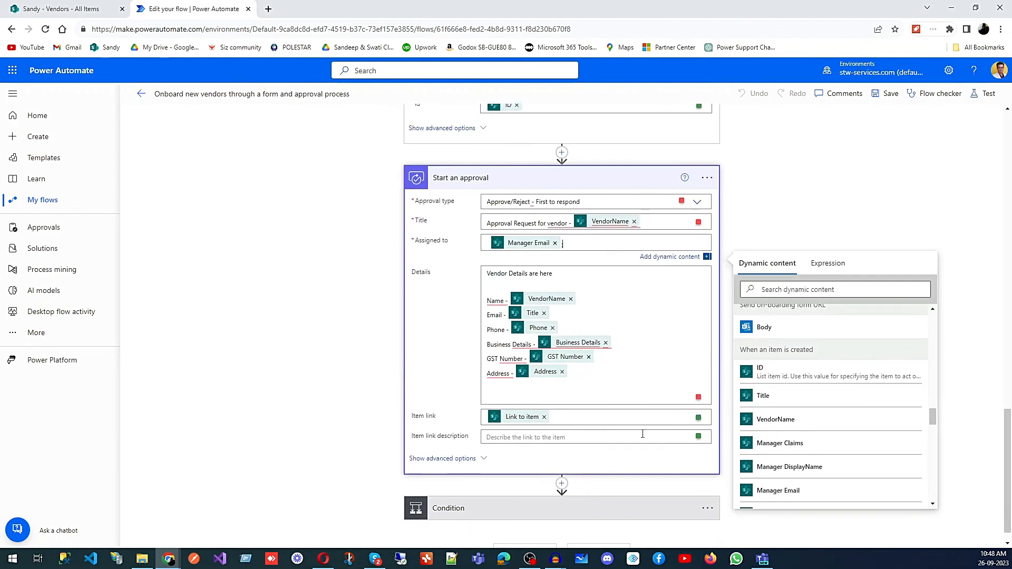
scroll(782, 364, up, 1)
scroll(782, 364, down, 5)
scroll(781, 365, up, 10)
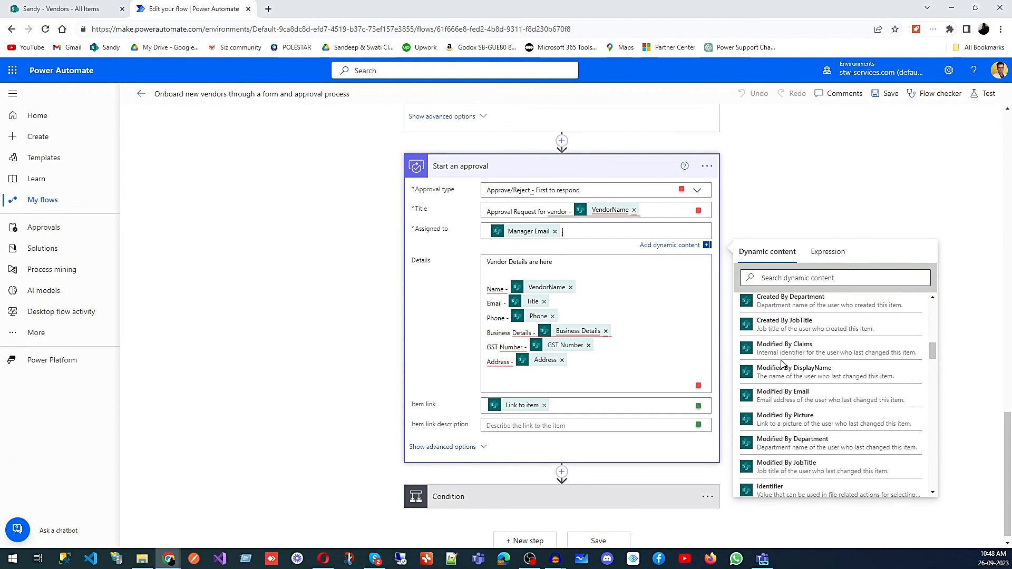
scroll(782, 365, up, 3)
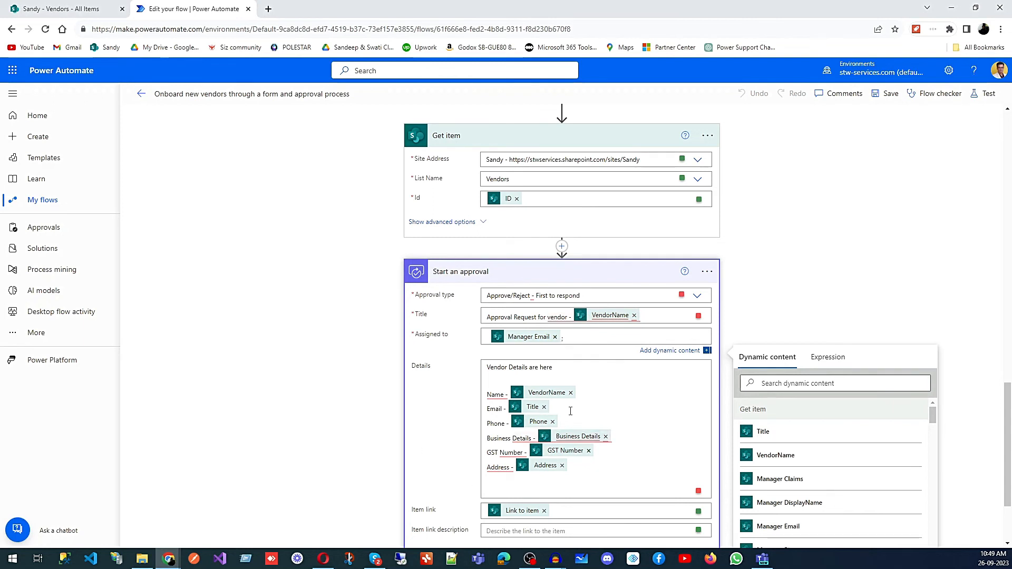
scroll(535, 269, up, 9)
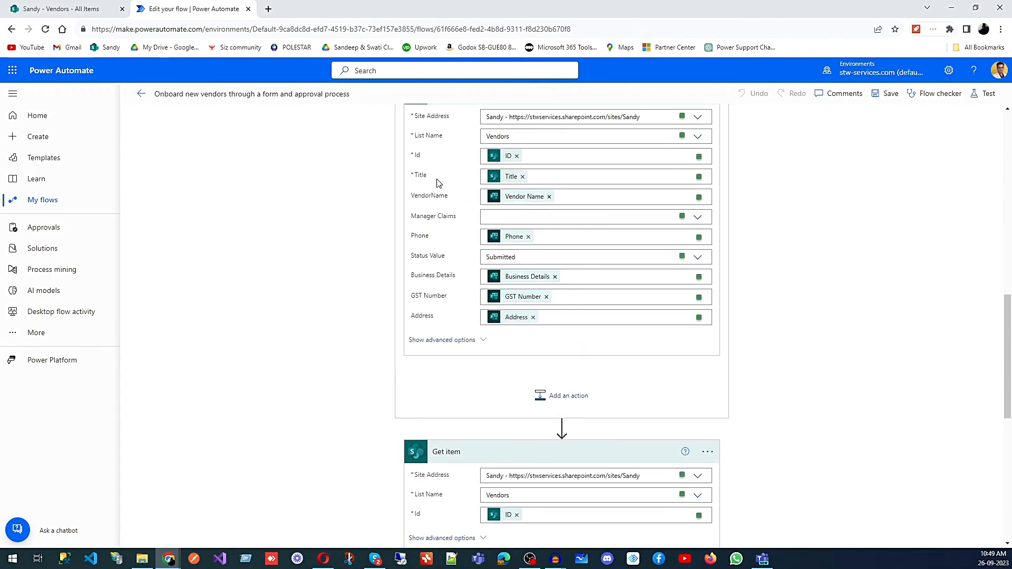
scroll(587, 311, down, 7)
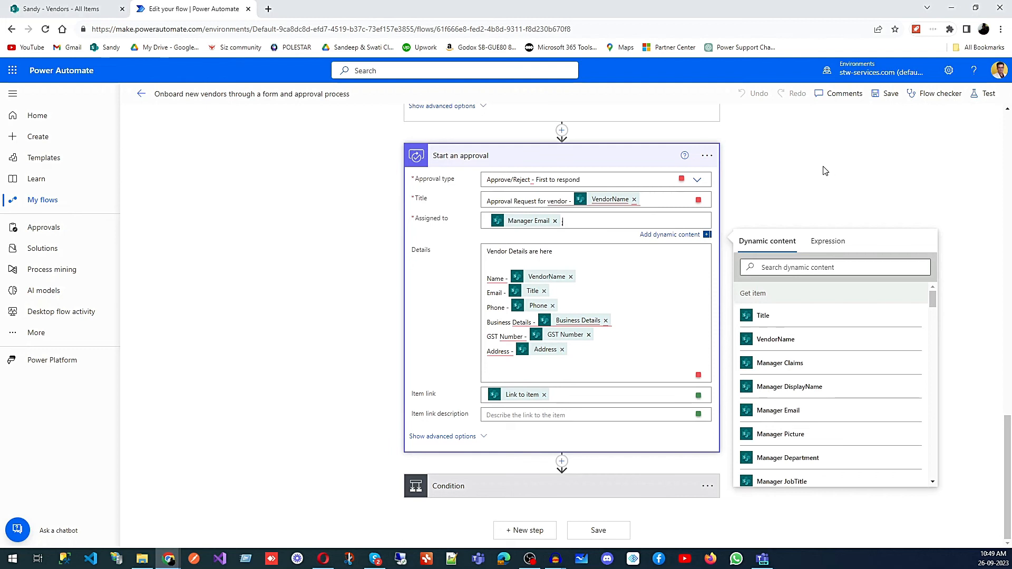
click(825, 170)
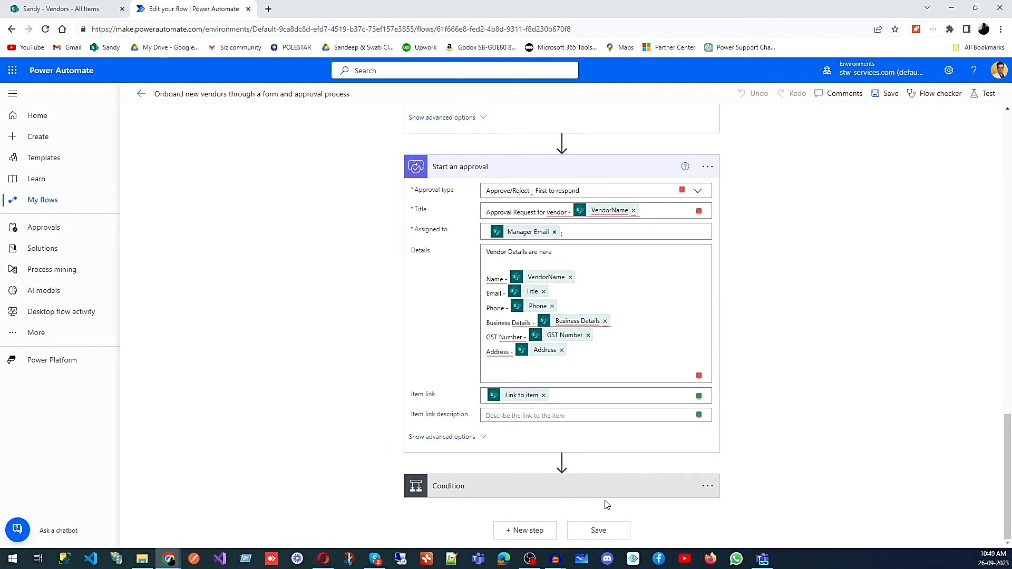
Step: Expand the Condition's Send approval information email action and compare it with the received approval e-mail in Gmail
click(677, 486)
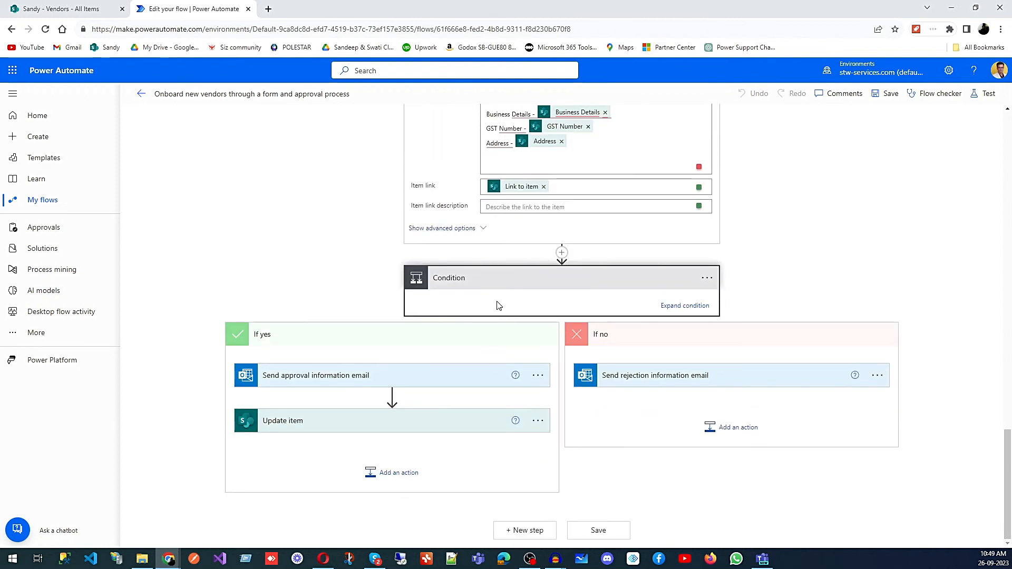
click(316, 378)
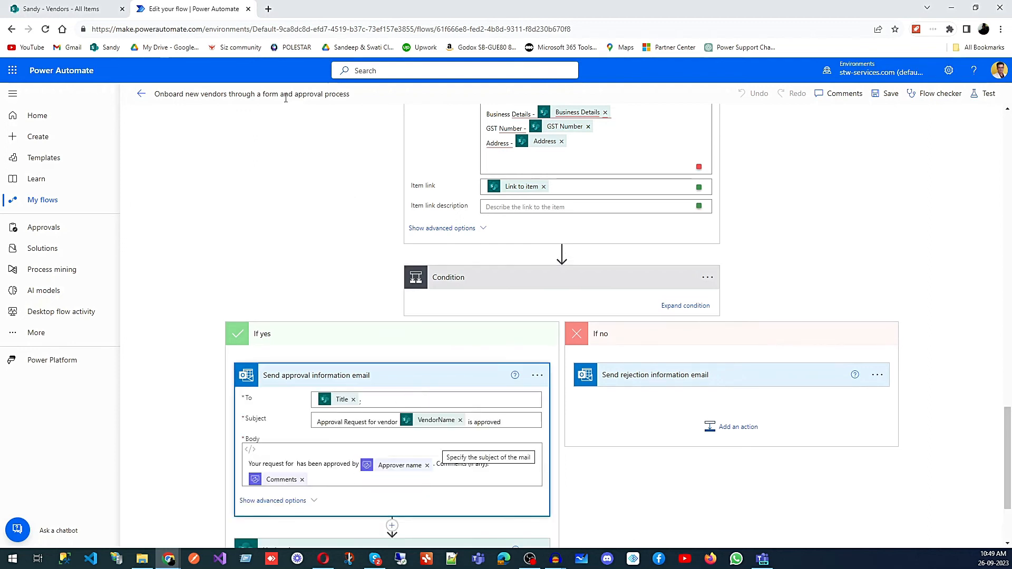
mouse_move(169, 559)
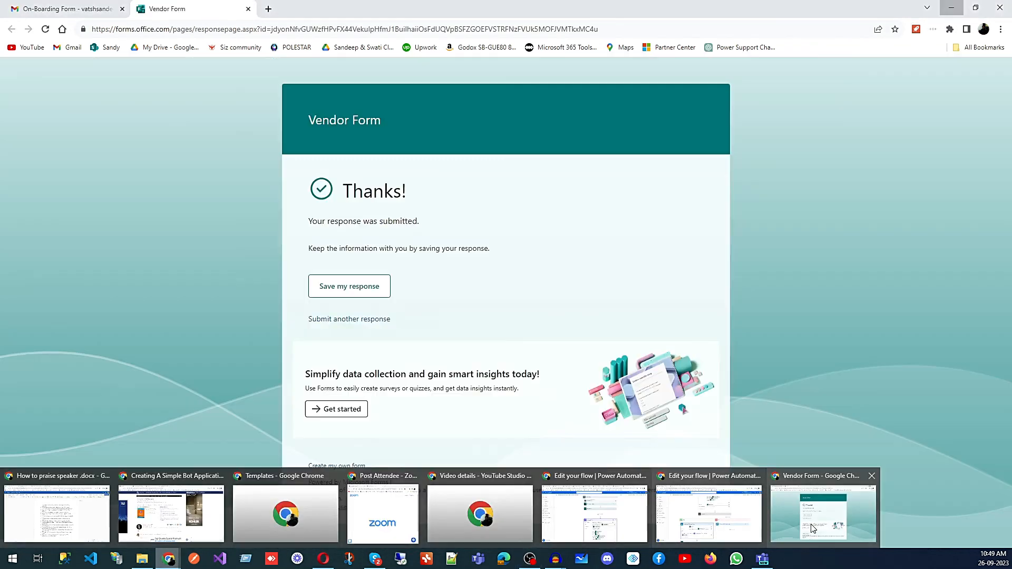
click(824, 521)
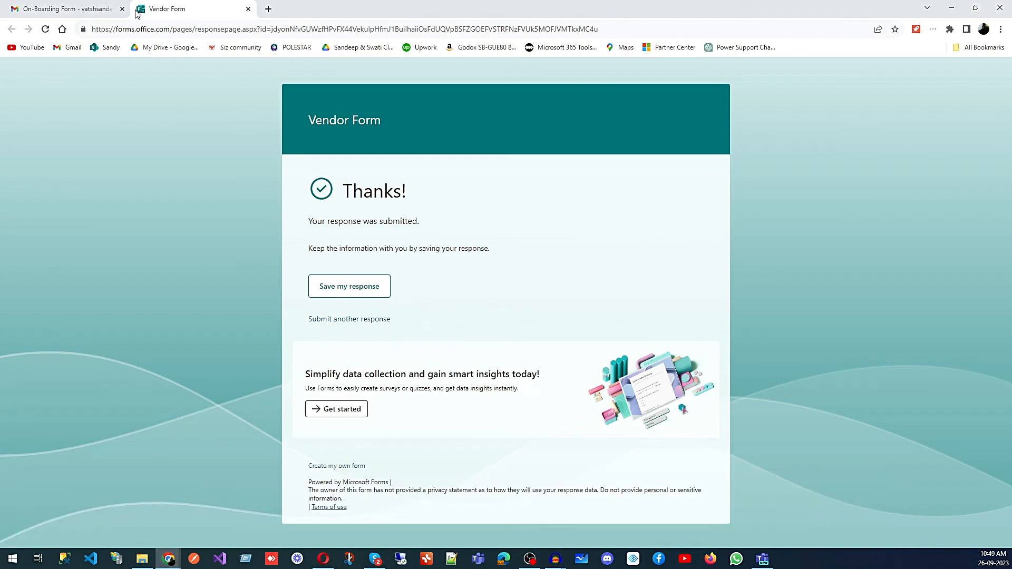
click(102, 9)
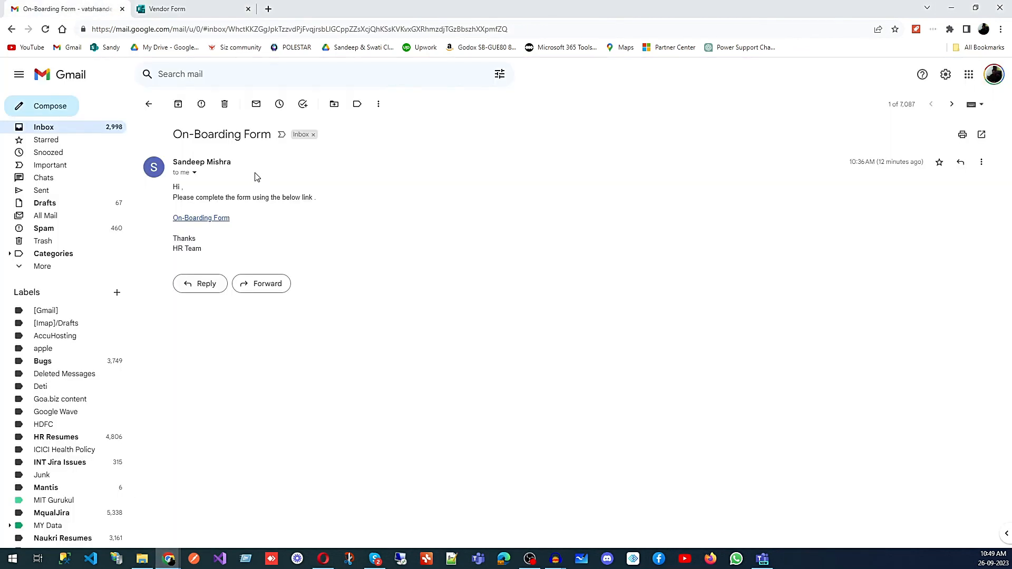
click(77, 129)
click(293, 152)
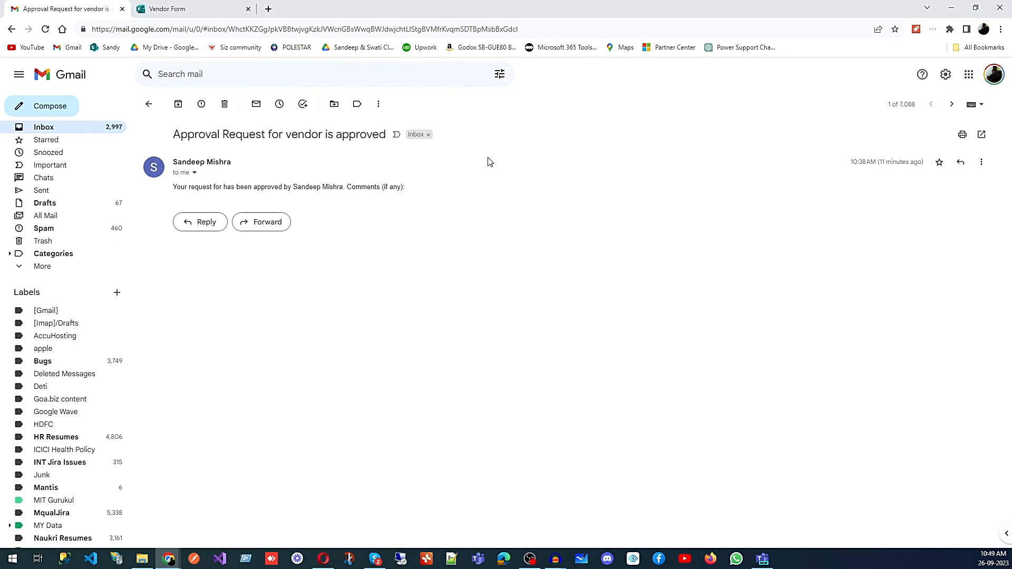
click(951, 7)
Step: Expand the Send rejection information email and Update item actions to review their settings
click(701, 375)
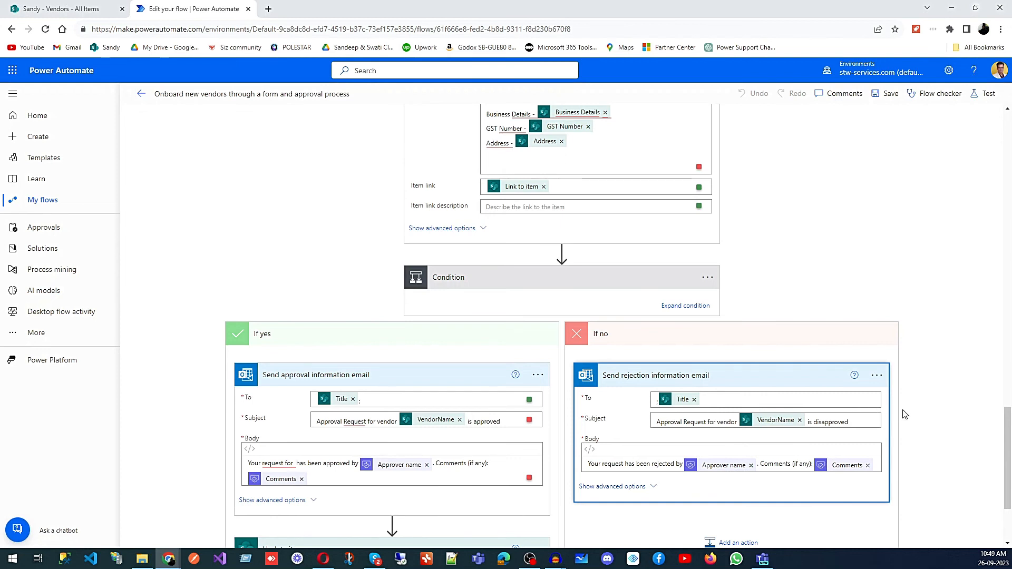
scroll(904, 414, down, 3)
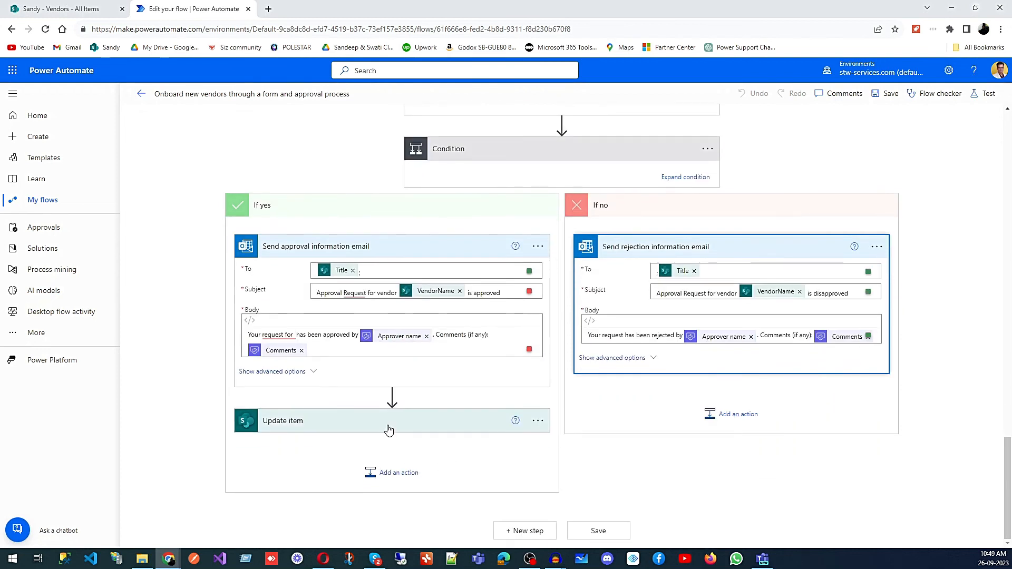
click(427, 431)
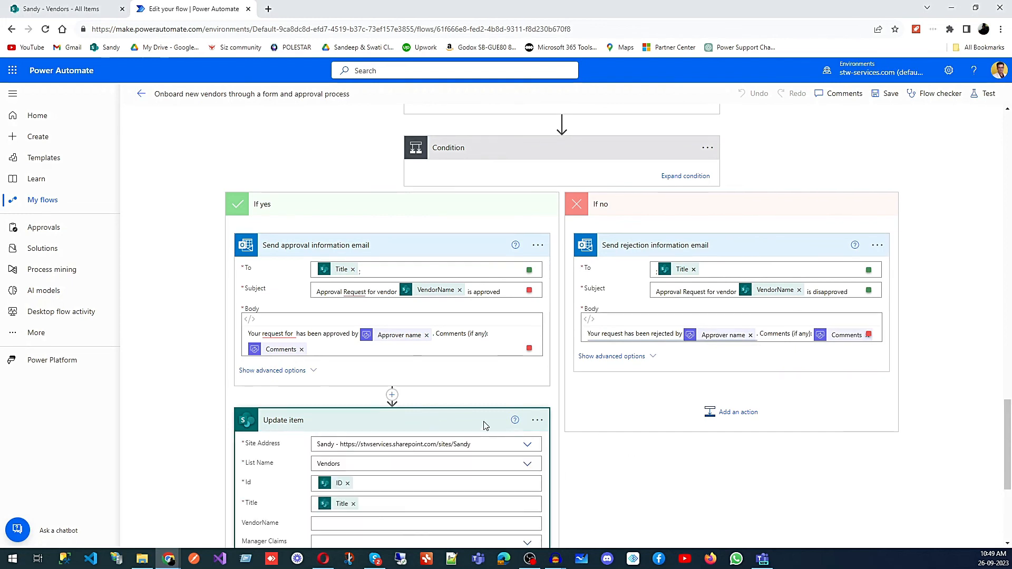
scroll(575, 436, down, 4)
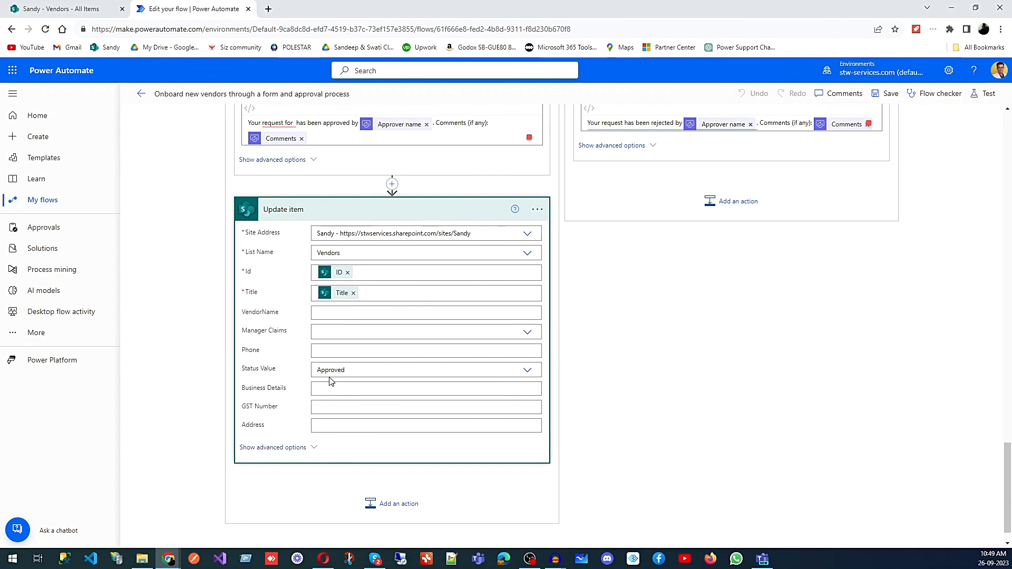
scroll(596, 453, up, 13)
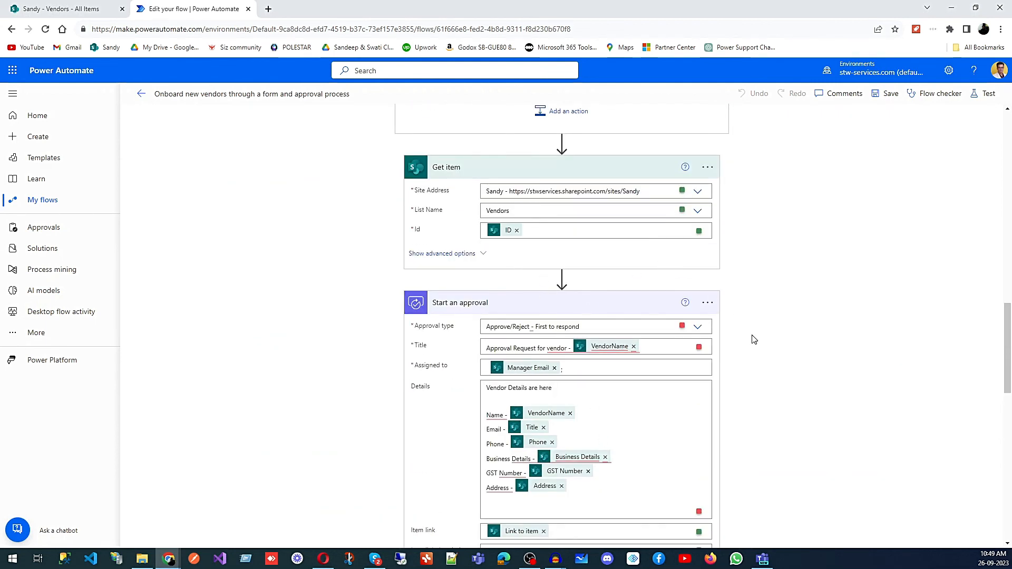
Step: Highlight the forms.office.com link in the Send on-boarding form URL e-mail body to point it out
drag(1004, 332, 1005, 219)
scroll(838, 337, up, 7)
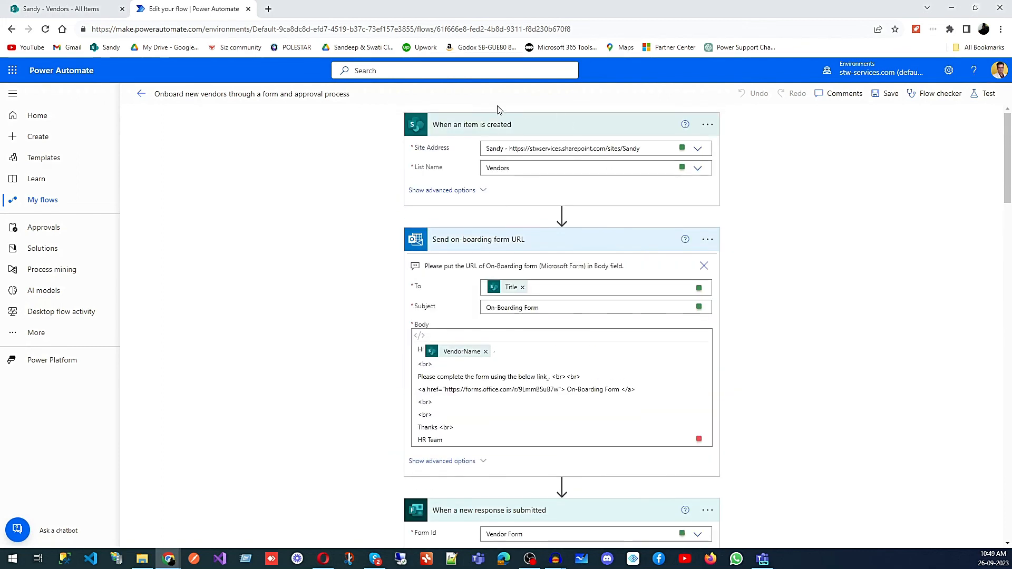
scroll(572, 169, down, 2)
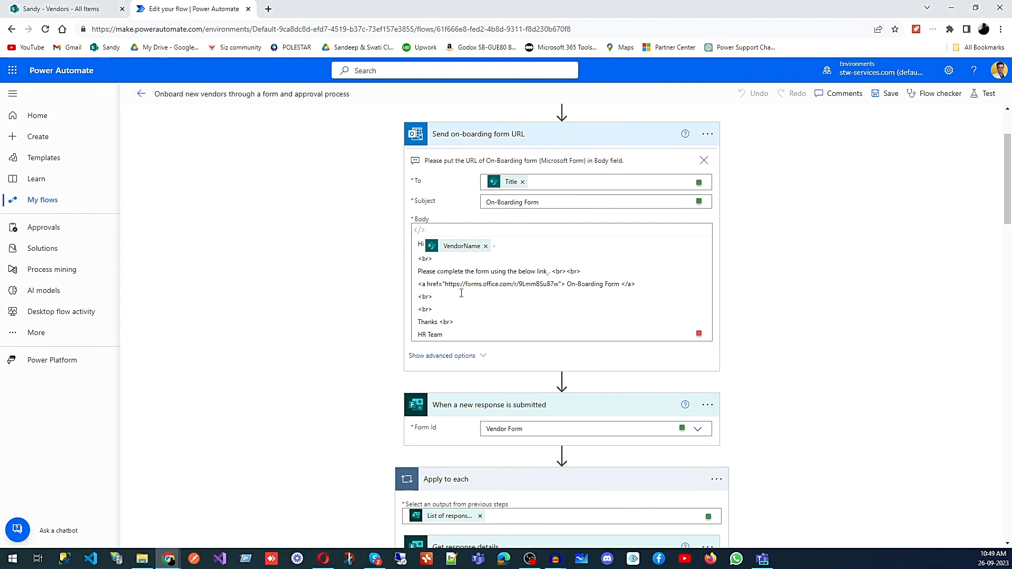
drag(446, 283, 432, 297)
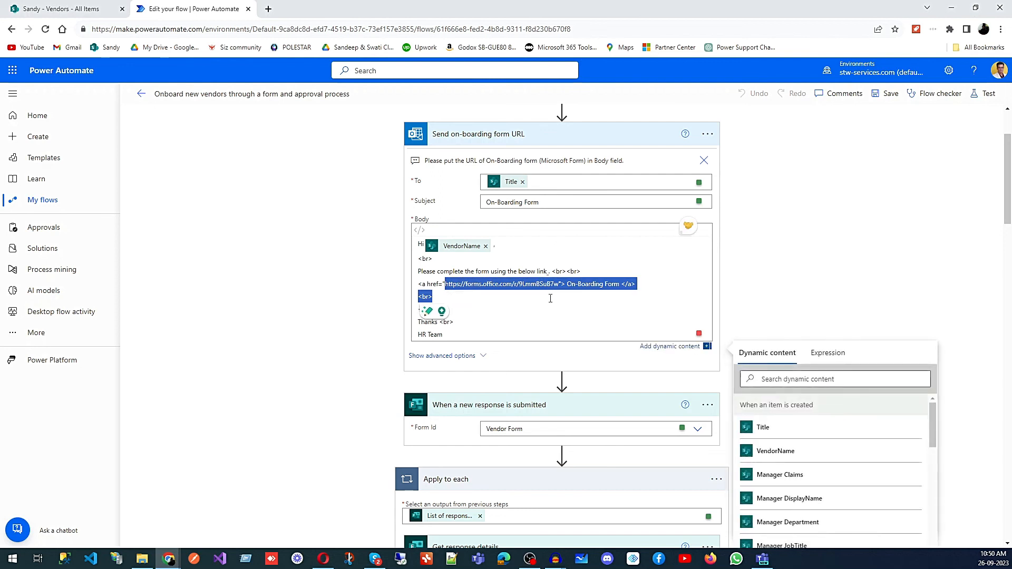
click(861, 260)
scroll(857, 266, down, 2)
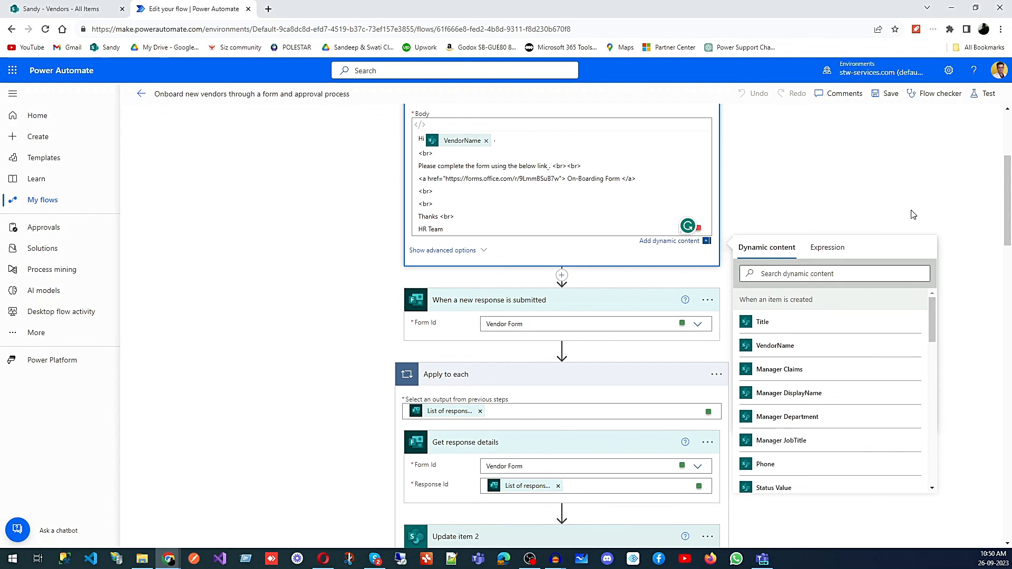
click(484, 314)
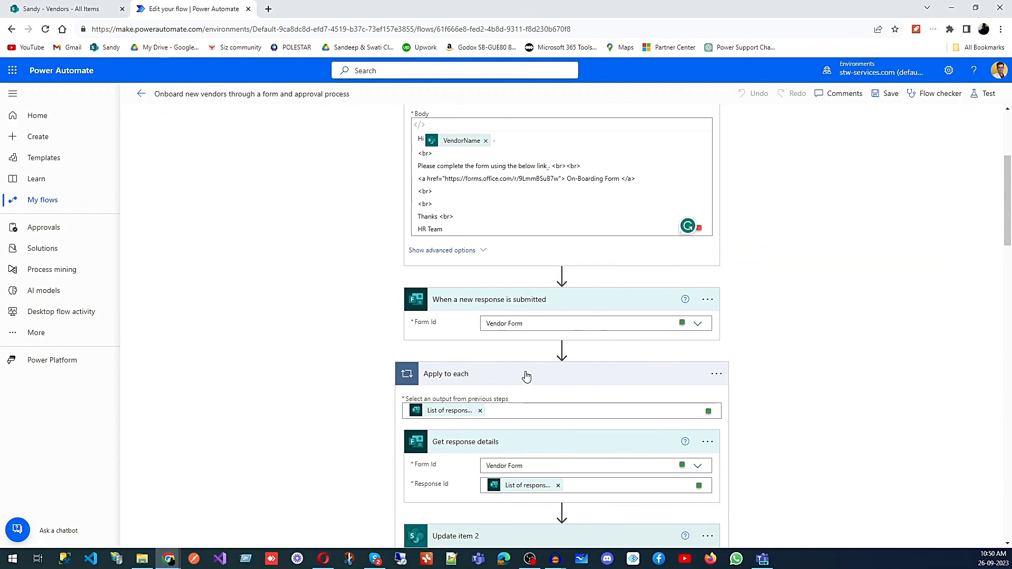
scroll(524, 372, down, 3)
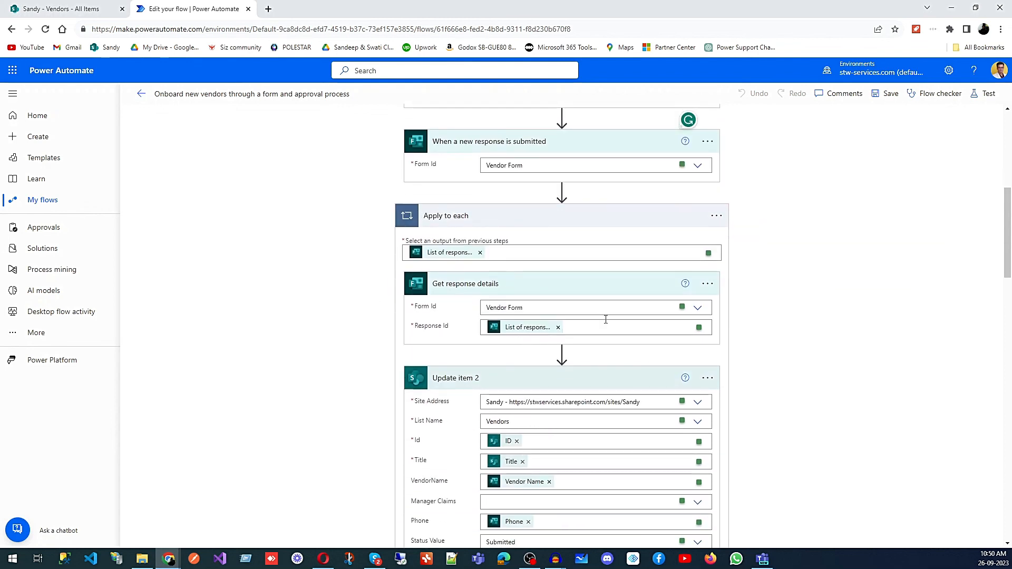
scroll(523, 334, down, 3)
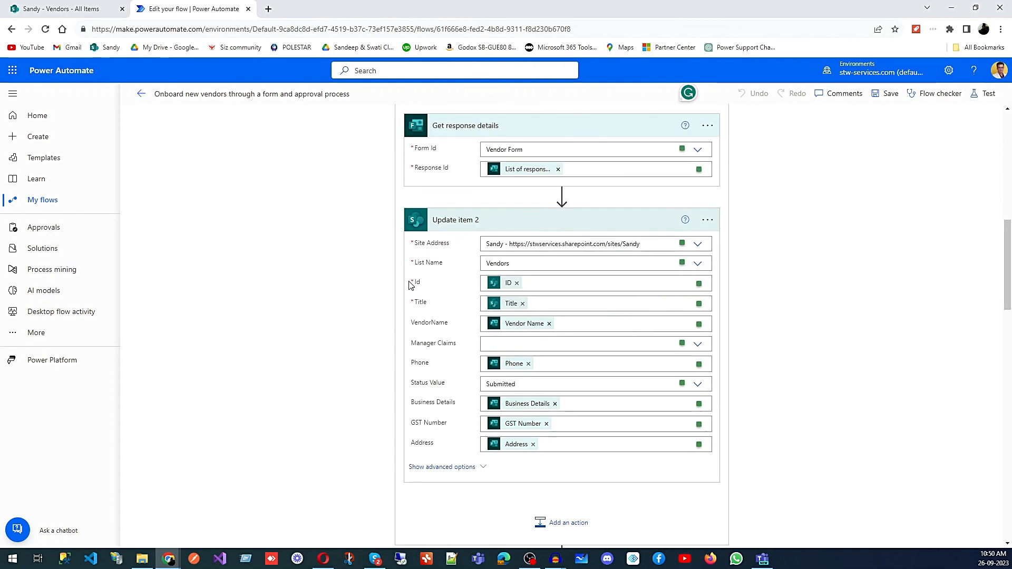
Step: Review the flow's actions from Update item 2 through Get item, Start an approval and the Condition branches
scroll(570, 324, down, 7)
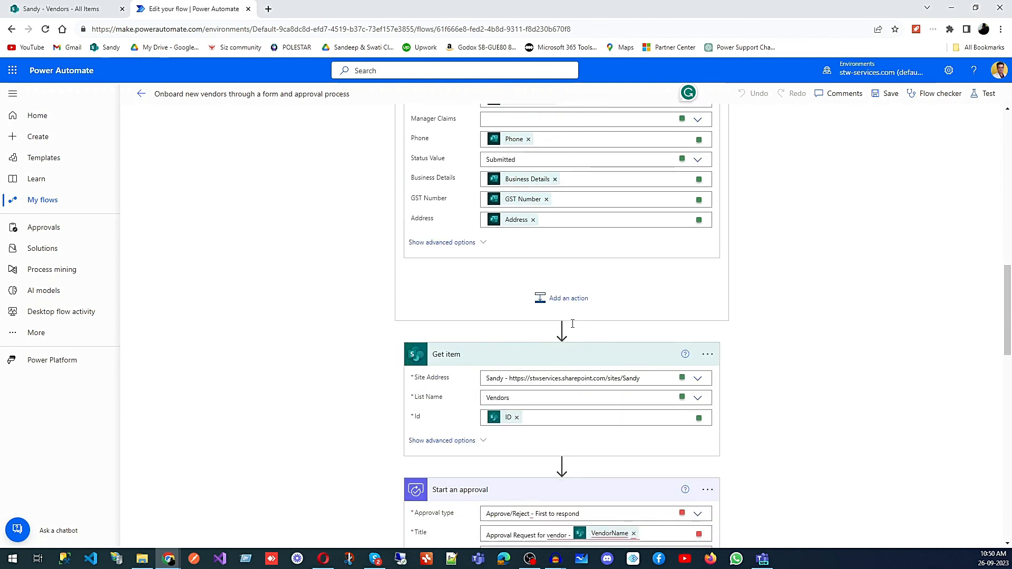
scroll(457, 362, down, 1)
scroll(457, 362, down, 2)
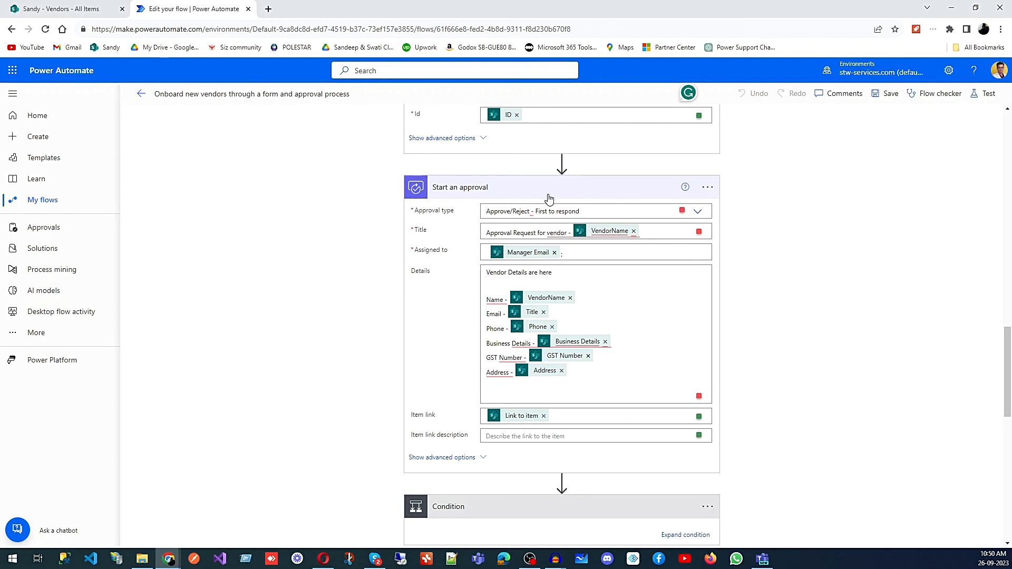
scroll(531, 215, down, 5)
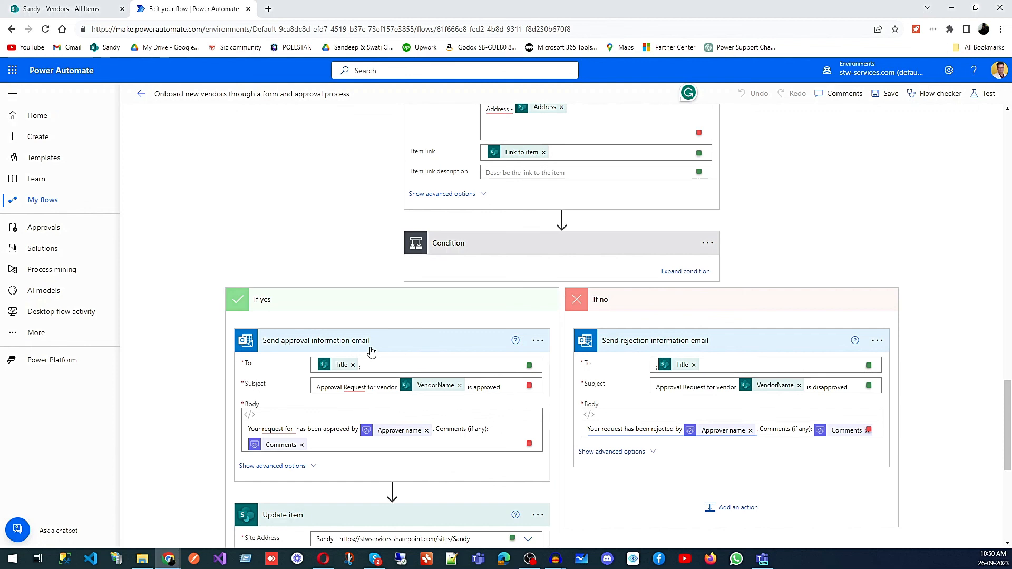
scroll(521, 424, down, 5)
scroll(522, 421, up, 10)
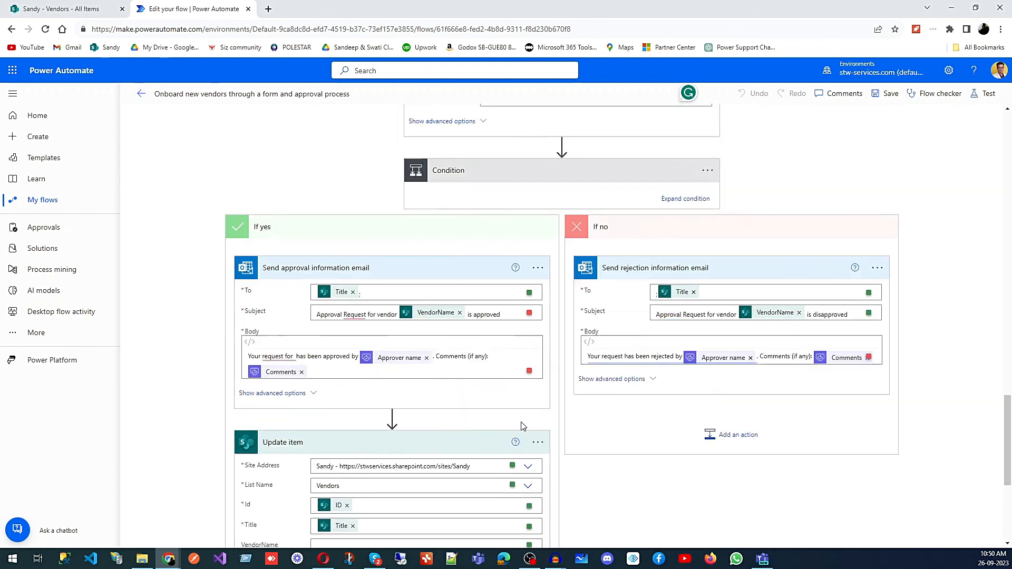
scroll(523, 424, up, 15)
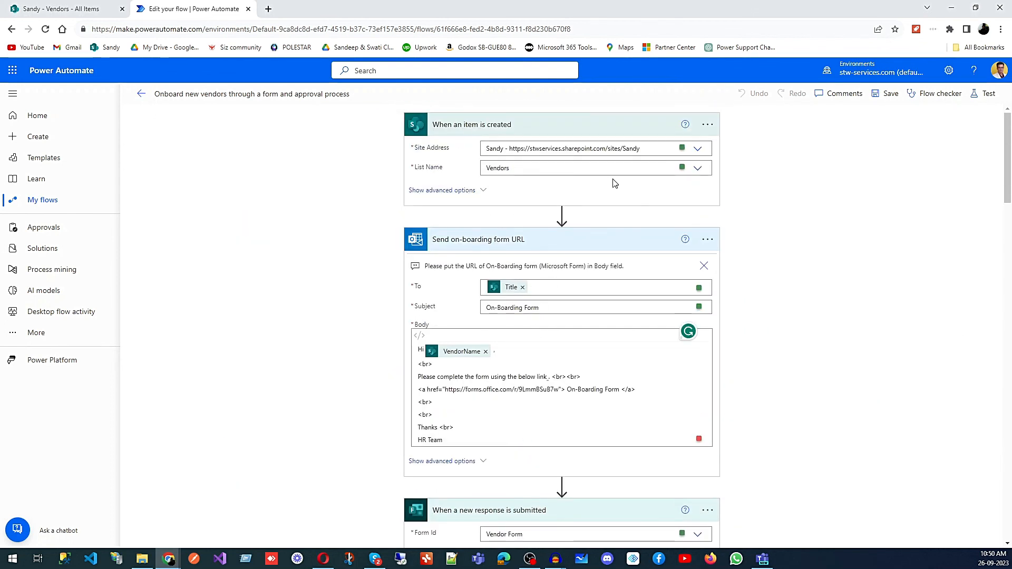
Step: Collapse every action card, from the trigger down to the Condition, to show the whole flow as a compact outline
click(561, 215)
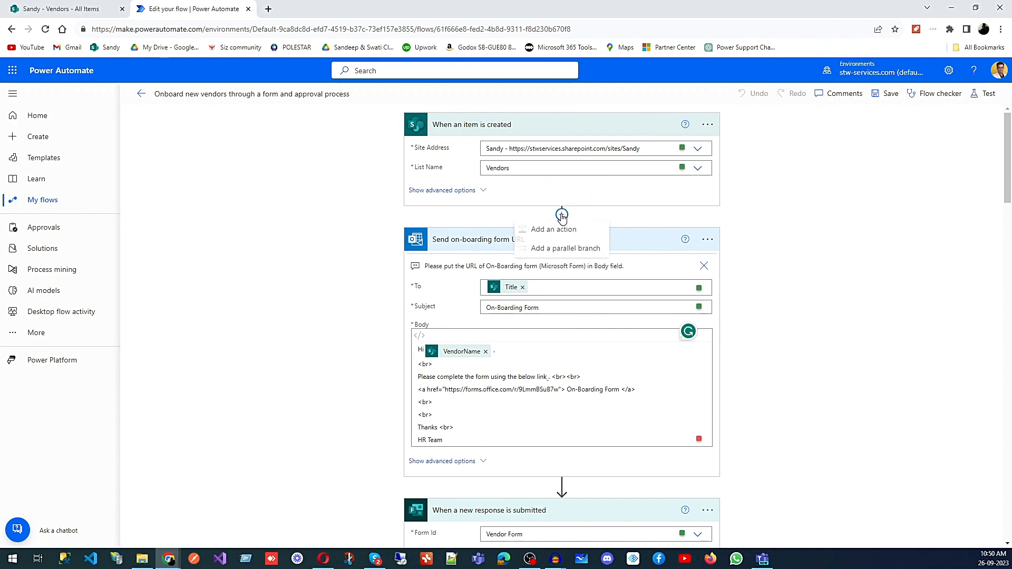
click(594, 126)
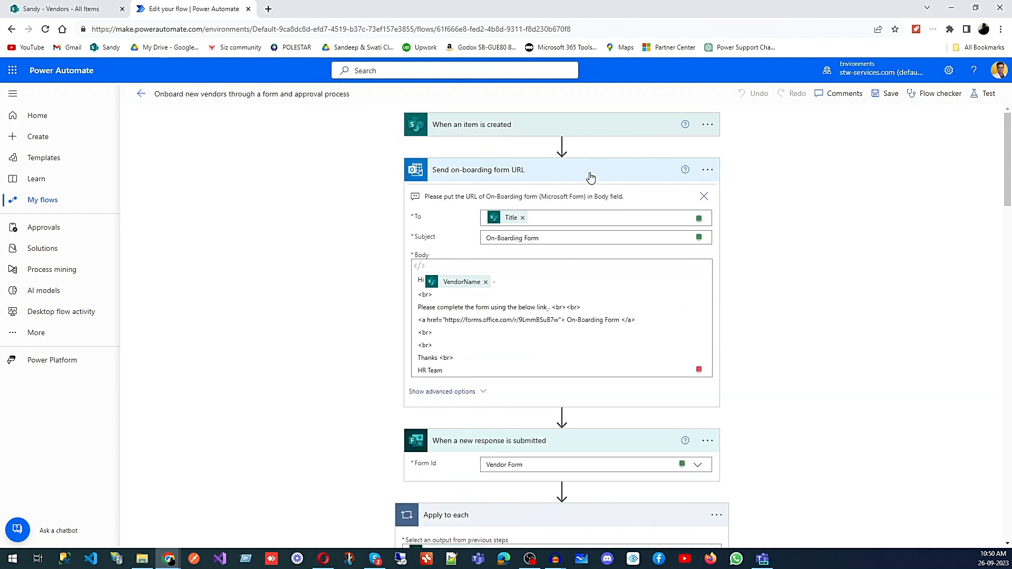
click(590, 178)
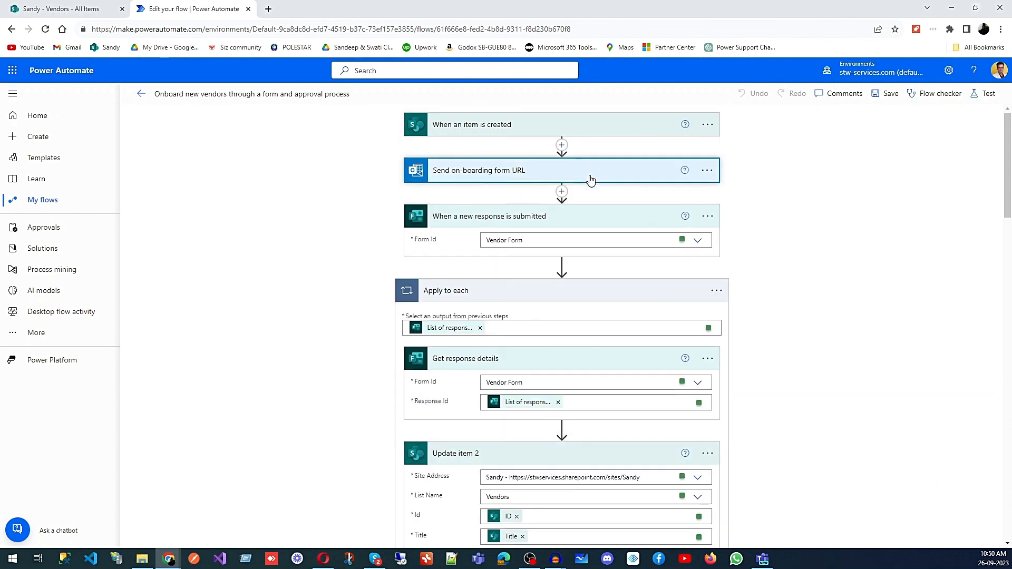
click(594, 220)
click(594, 260)
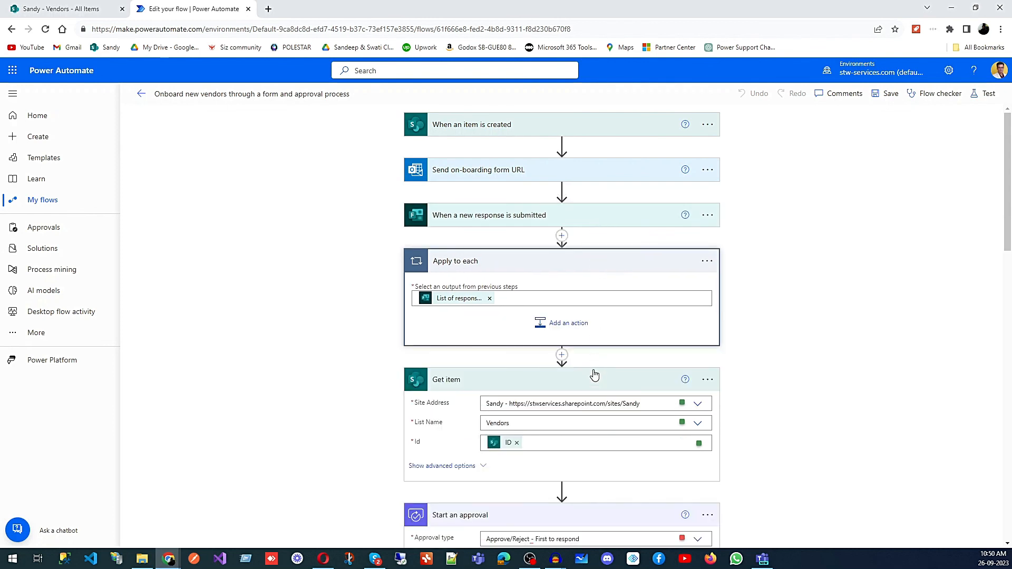
click(703, 382)
scroll(615, 384, down, 1)
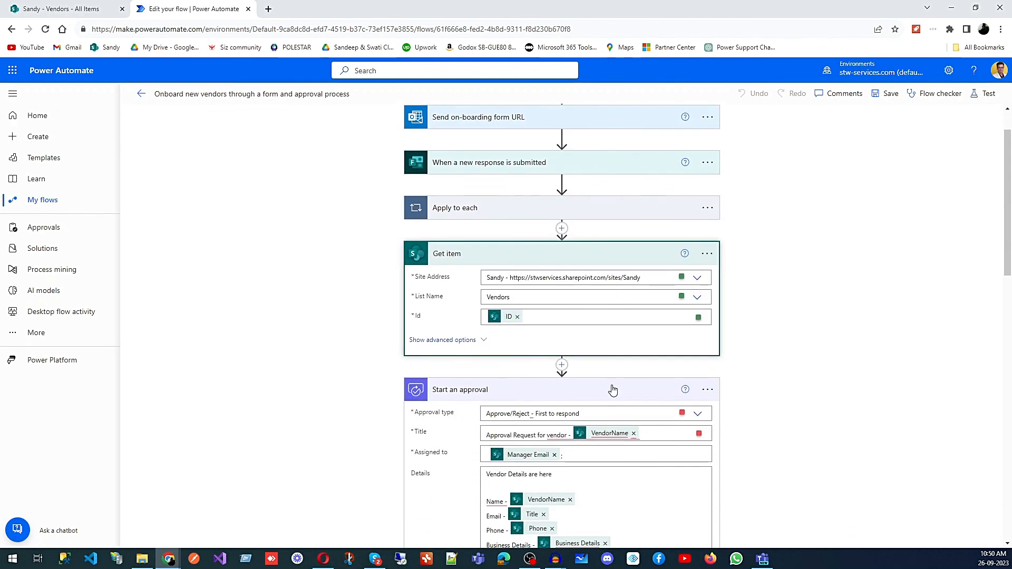
click(608, 260)
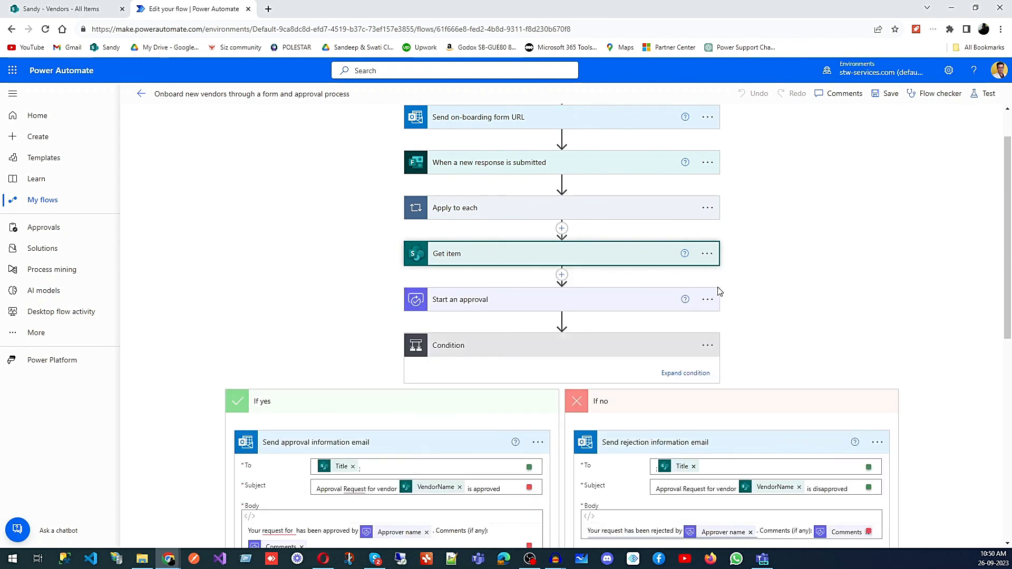
click(532, 344)
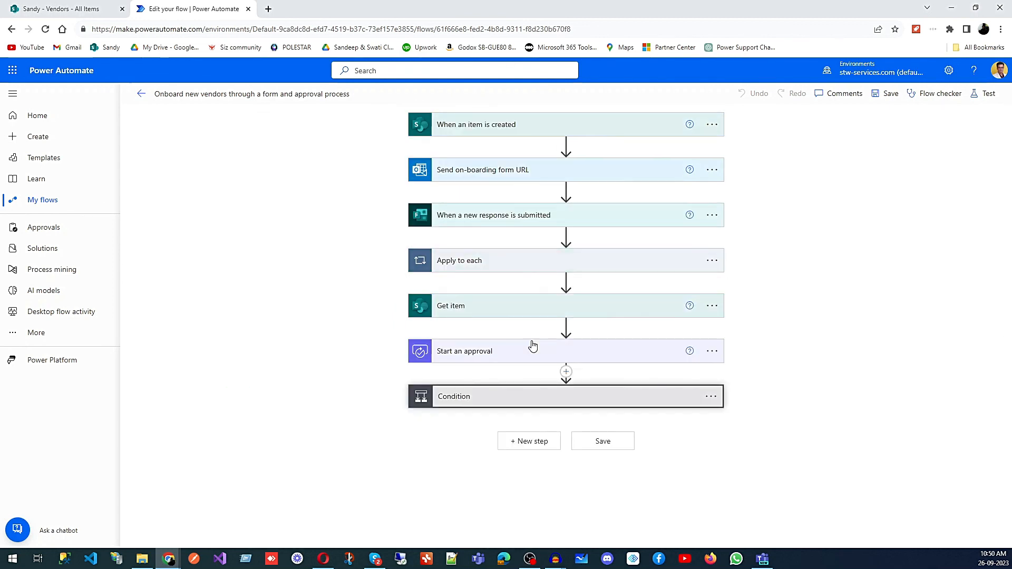